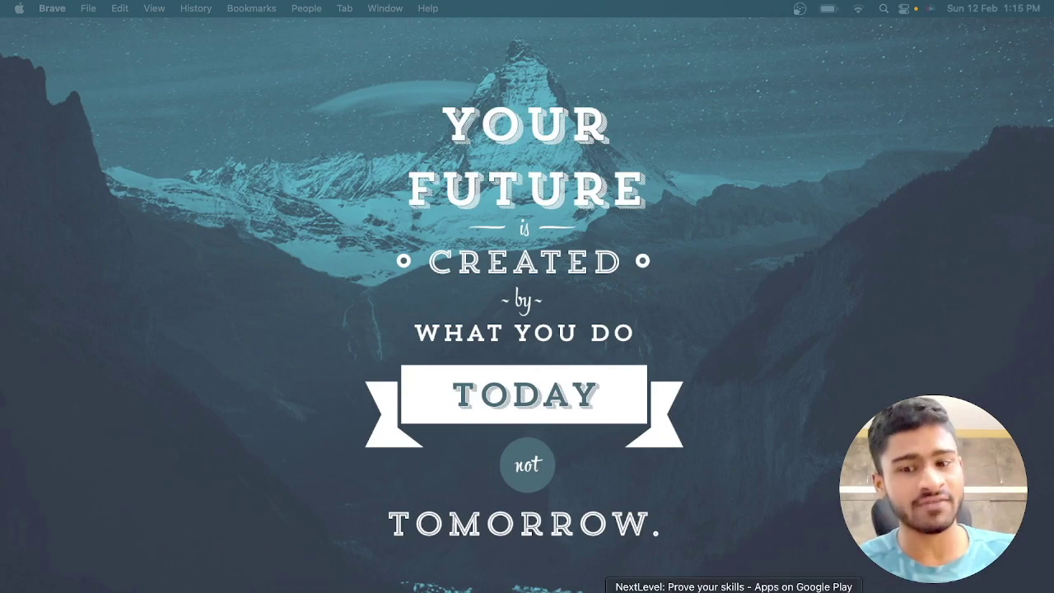
# Bring up the NextLevel Google Play page and view the rating, Compete 1 on 1 and Grow your rating screenshots
pyautogui.click(692, 588)
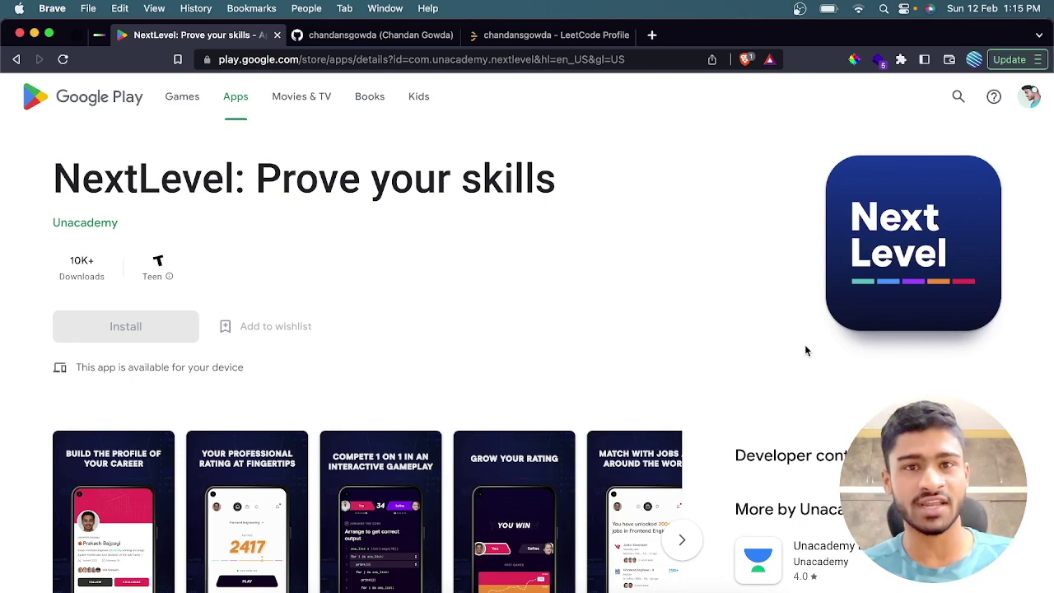
pyautogui.scroll(-4, 806, 349)
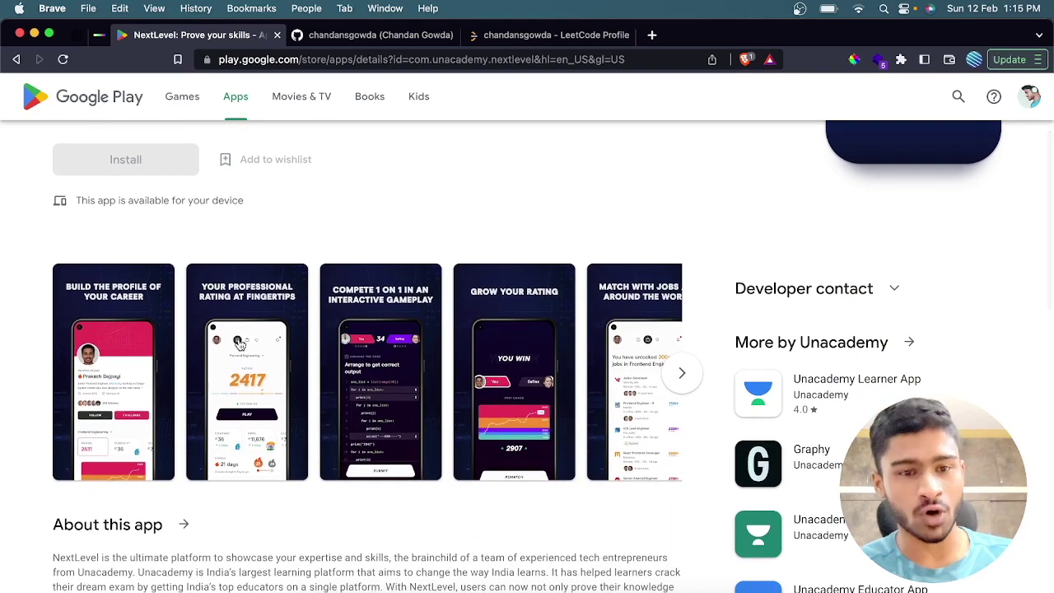
pyautogui.click(239, 344)
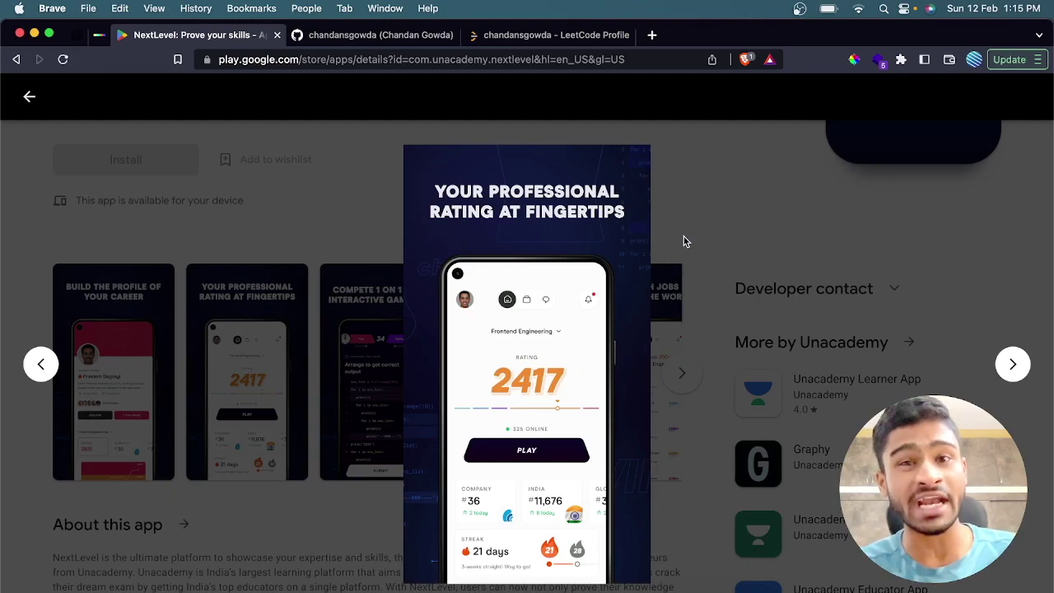
pyautogui.click(684, 239)
pyautogui.click(389, 356)
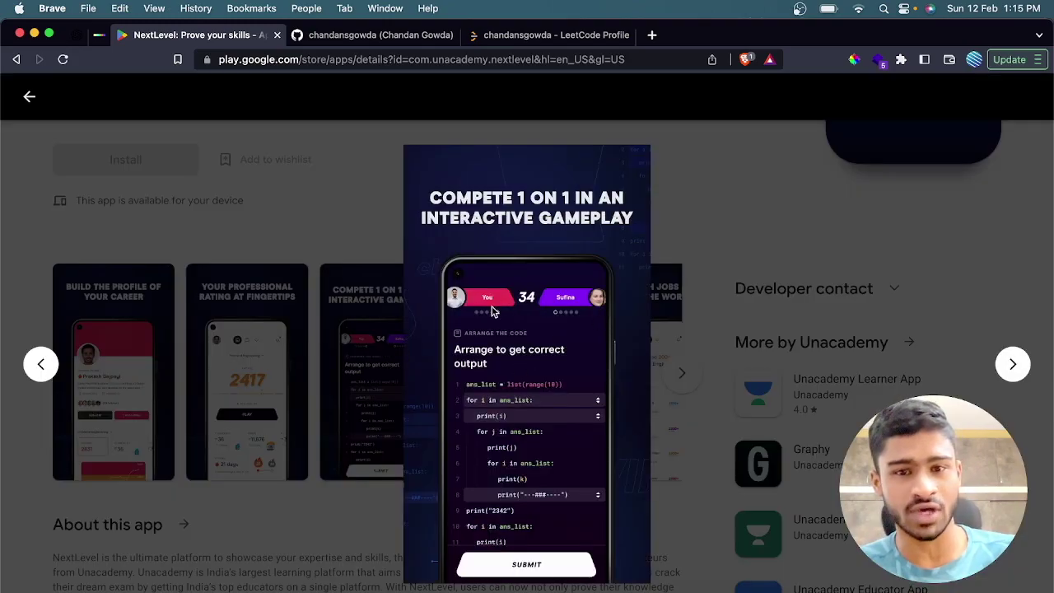
pyautogui.click(701, 240)
pyautogui.click(522, 322)
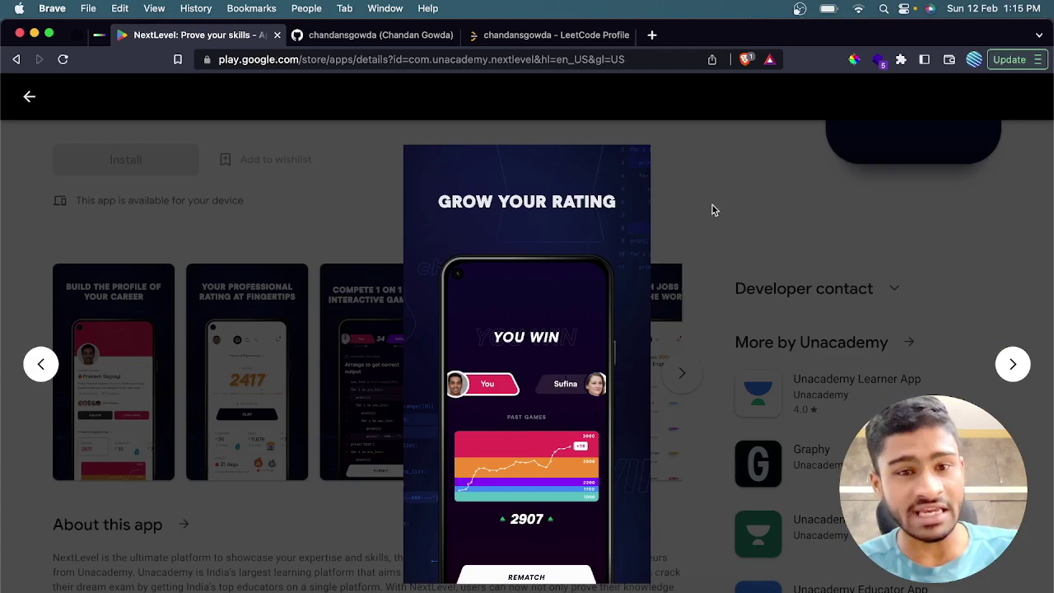
pyautogui.click(723, 198)
# View the Match with jobs and Build the profile of your career screenshots enlarged, then close them
pyautogui.hscroll(3, 576, 330)
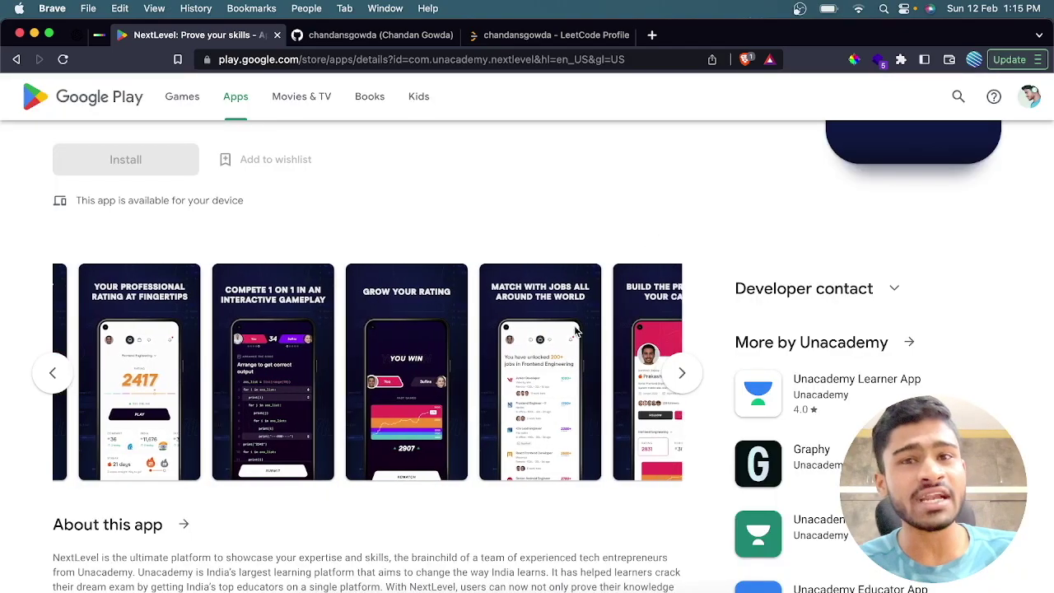
pyautogui.click(573, 331)
pyautogui.click(716, 191)
pyautogui.click(649, 312)
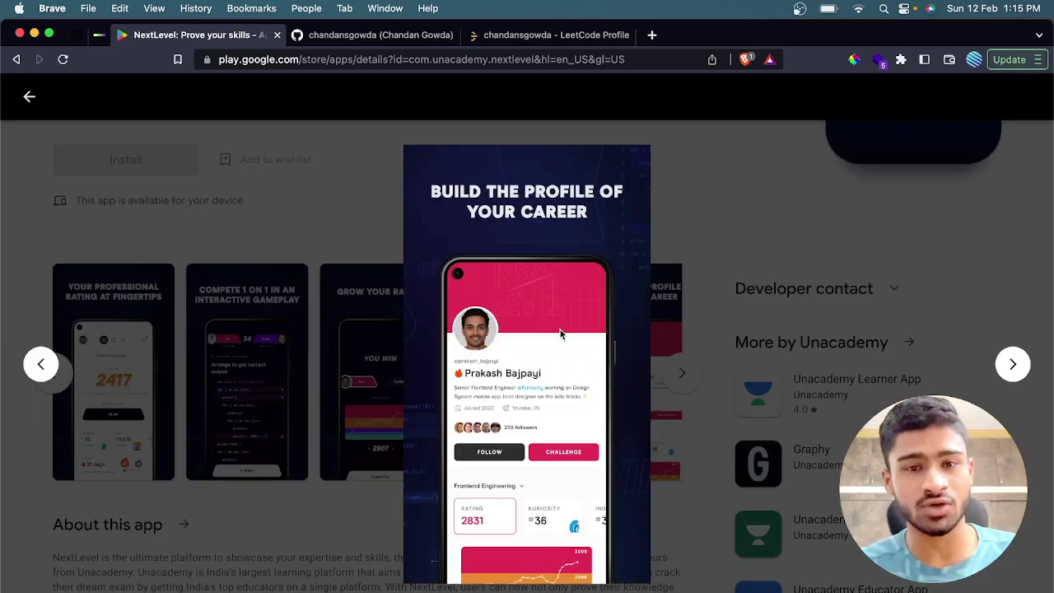
pyautogui.click(683, 226)
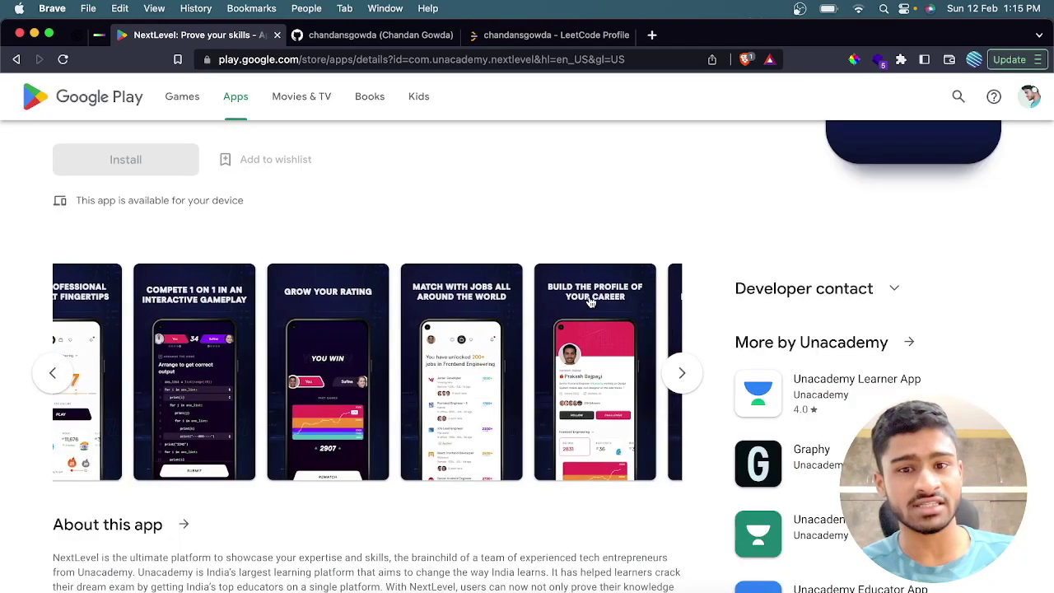
pyautogui.scroll(1, 627, 221)
pyautogui.scroll(2, 628, 221)
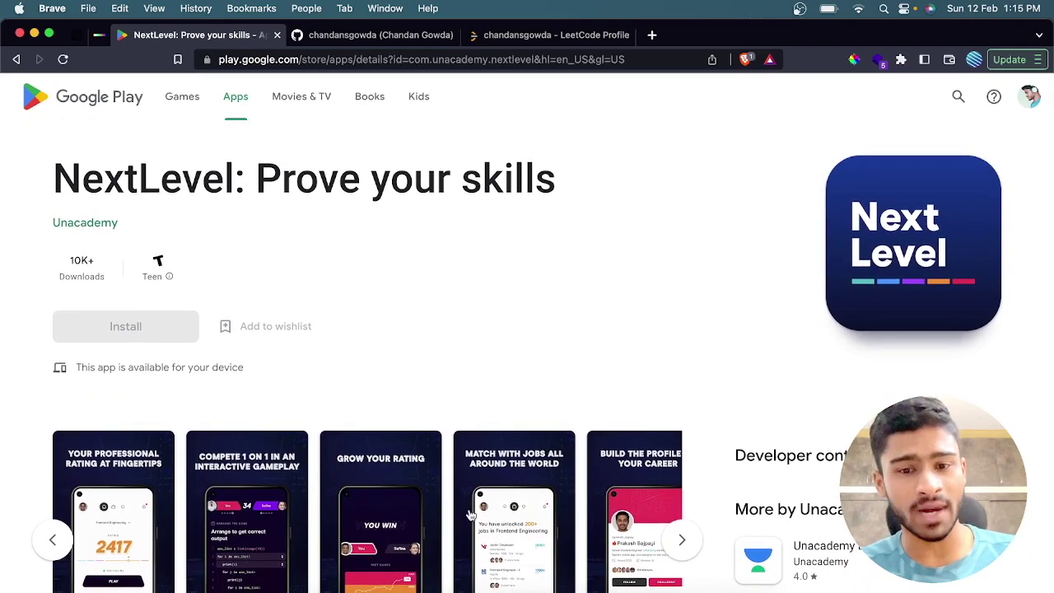
# Enlarge the Match with jobs screenshot and advance to the leaderboard showing scores 1810, 1805 and 1666
pyautogui.click(490, 513)
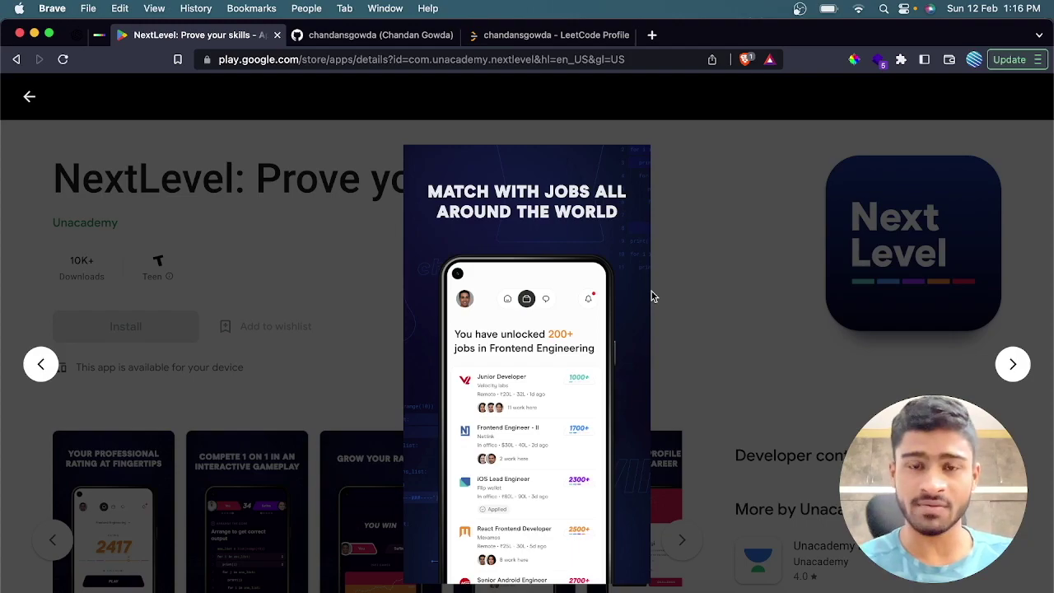
pyautogui.press('Right')
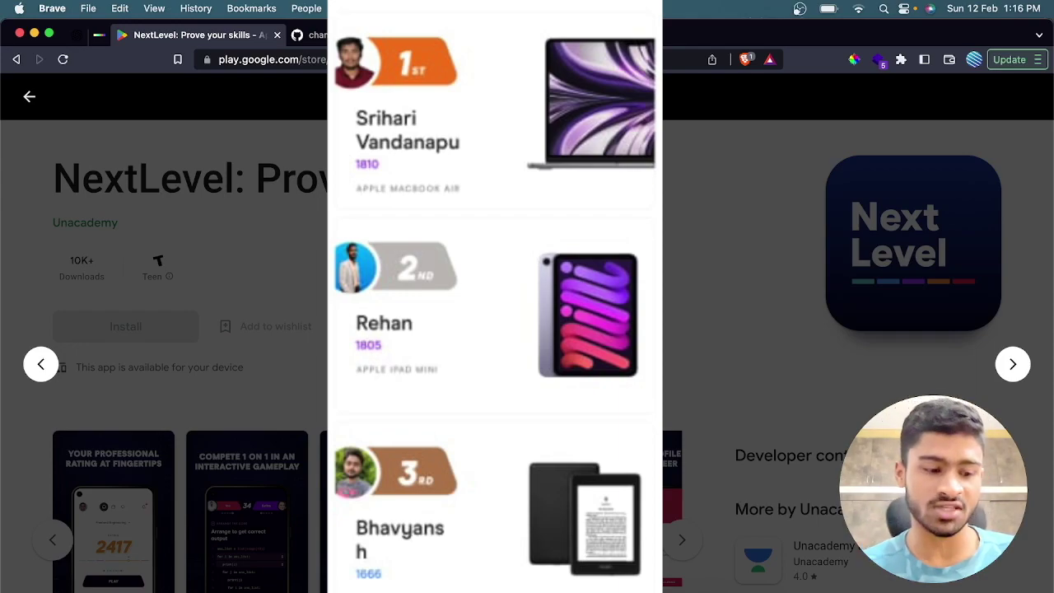
# Cycle the enlarged view back toward the Match with jobs screenshot, then go to the OpenAI DALL·E 2 page
pyautogui.hscroll(3, 653, 297)
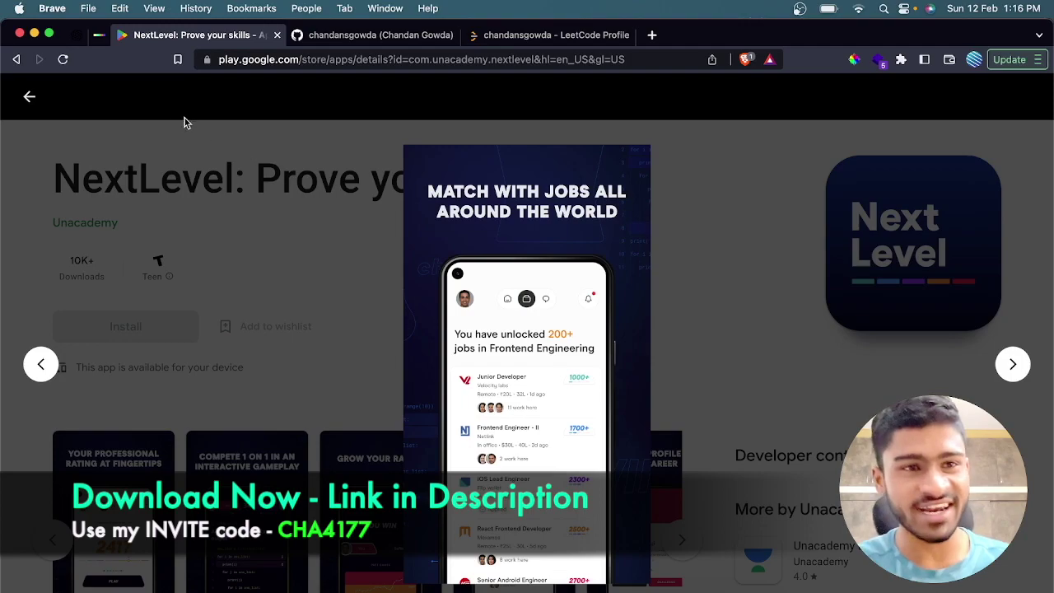
pyautogui.click(77, 35)
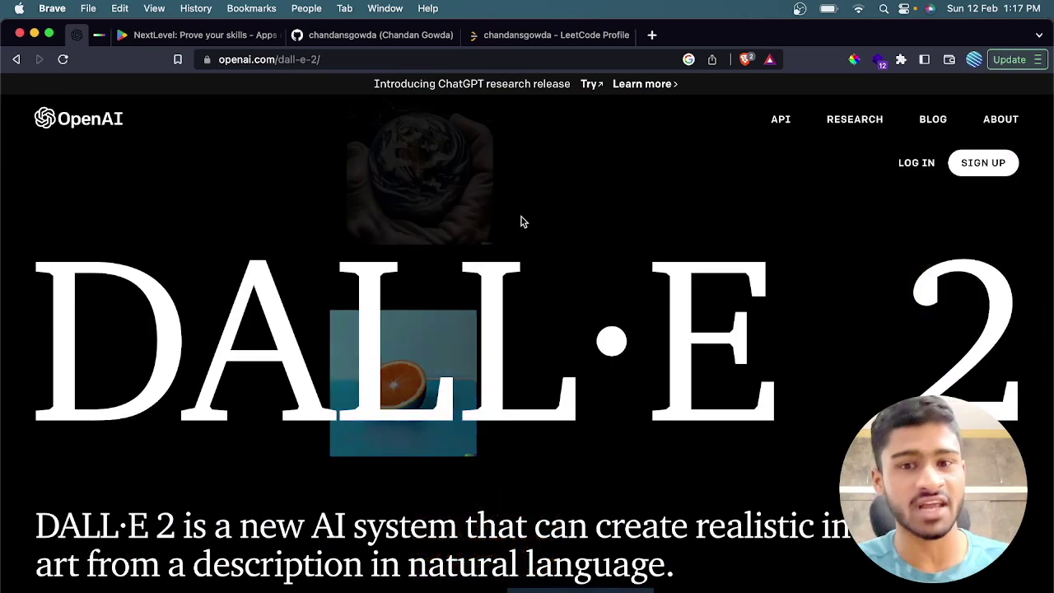
# In the DALL·E 2 demo, render an astronaut in Andy Warhol style, then as a pencil drawing
pyautogui.scroll(-1, 521, 221)
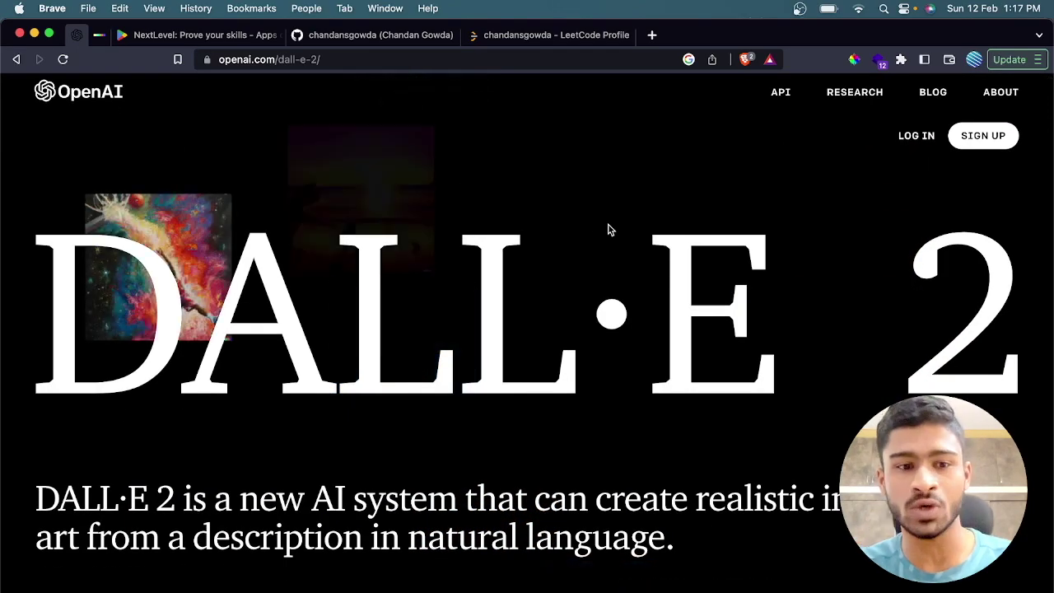
pyautogui.scroll(-3, 610, 226)
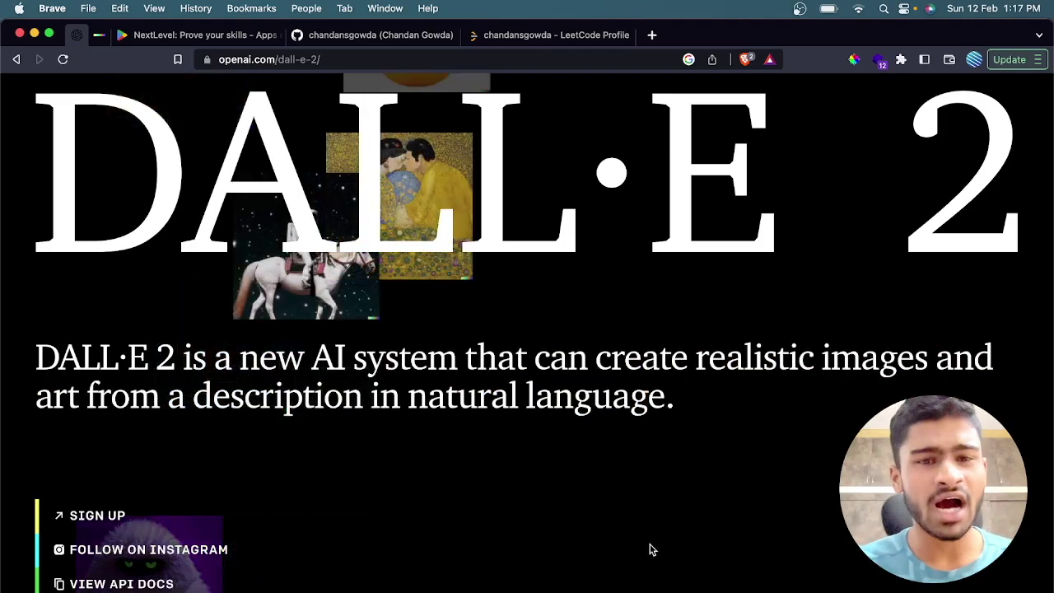
pyautogui.scroll(-3, 651, 548)
pyautogui.scroll(-10, 650, 544)
pyautogui.scroll(-5, 649, 543)
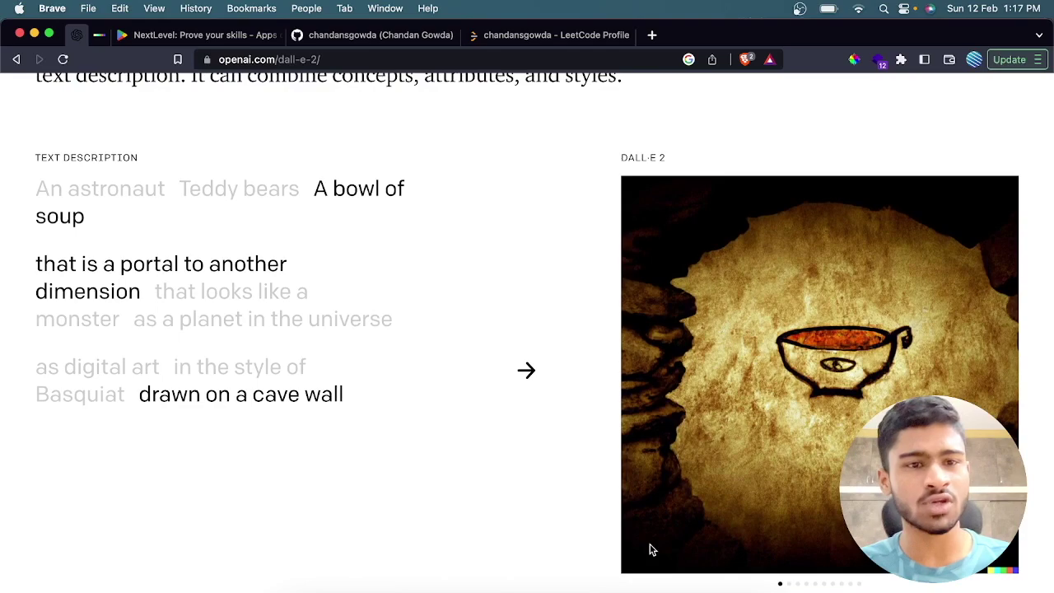
pyautogui.click(139, 200)
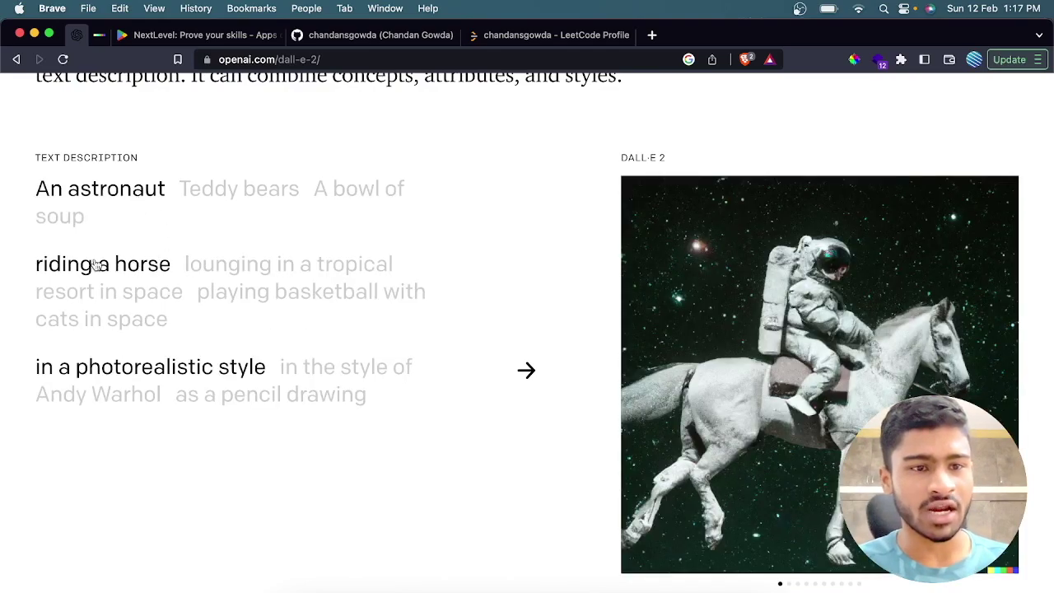
pyautogui.click(323, 367)
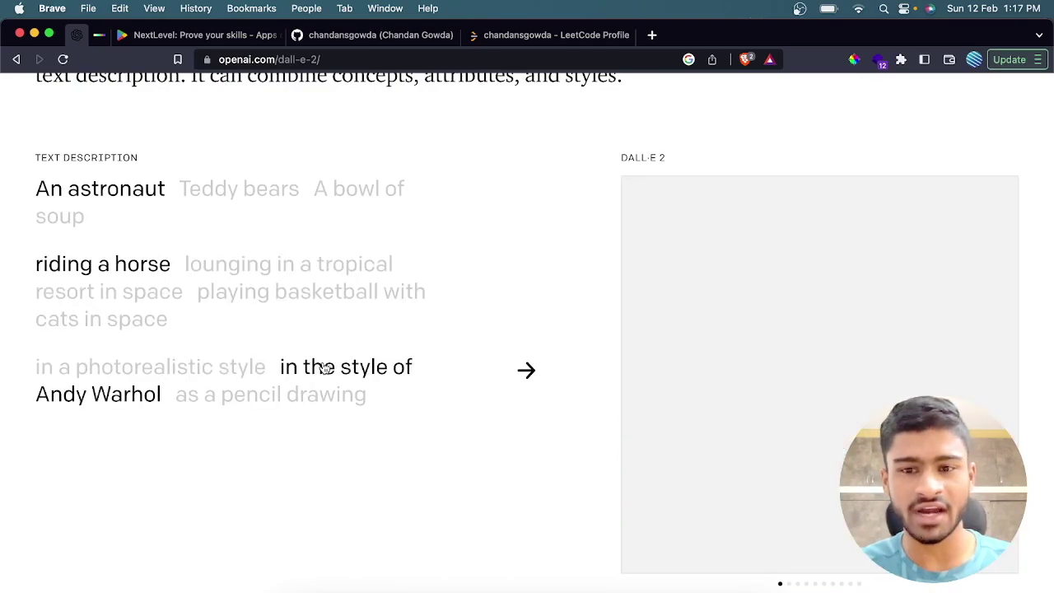
pyautogui.click(300, 401)
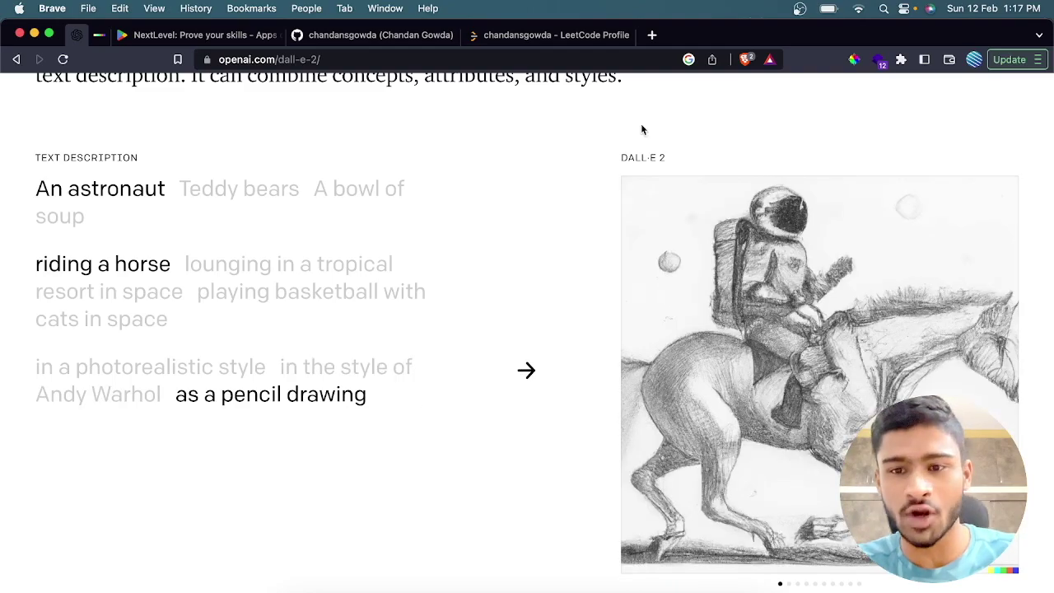
# Scroll further down the page and open the DALL·E app at labs.openai.com
pyautogui.scroll(-3, 860, 323)
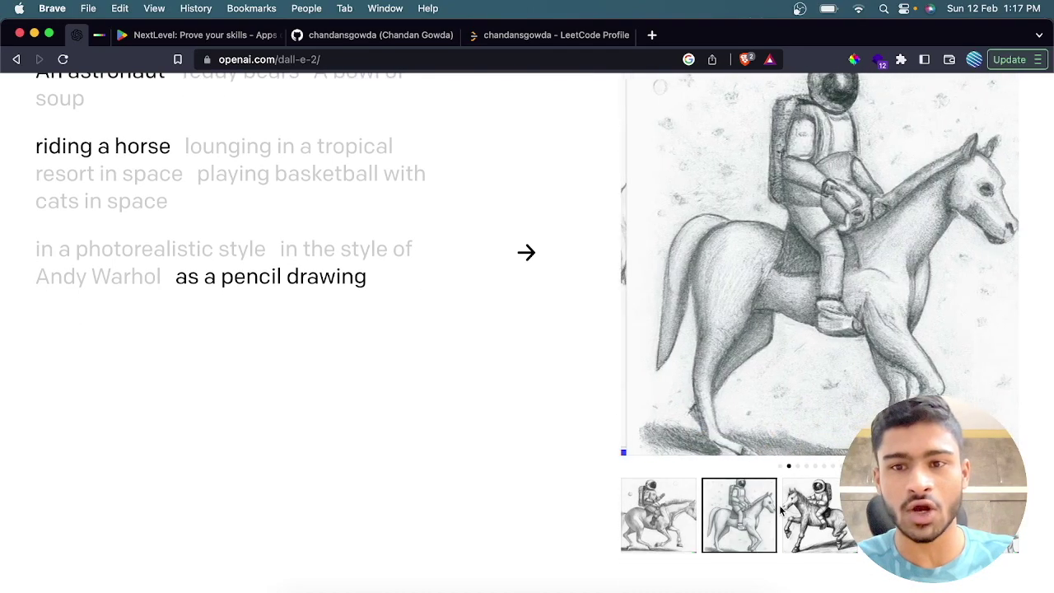
pyautogui.scroll(-5, 760, 511)
pyautogui.scroll(-3, 760, 511)
pyautogui.scroll(-6, 759, 511)
pyautogui.scroll(-7, 759, 511)
pyautogui.scroll(-1, 761, 510)
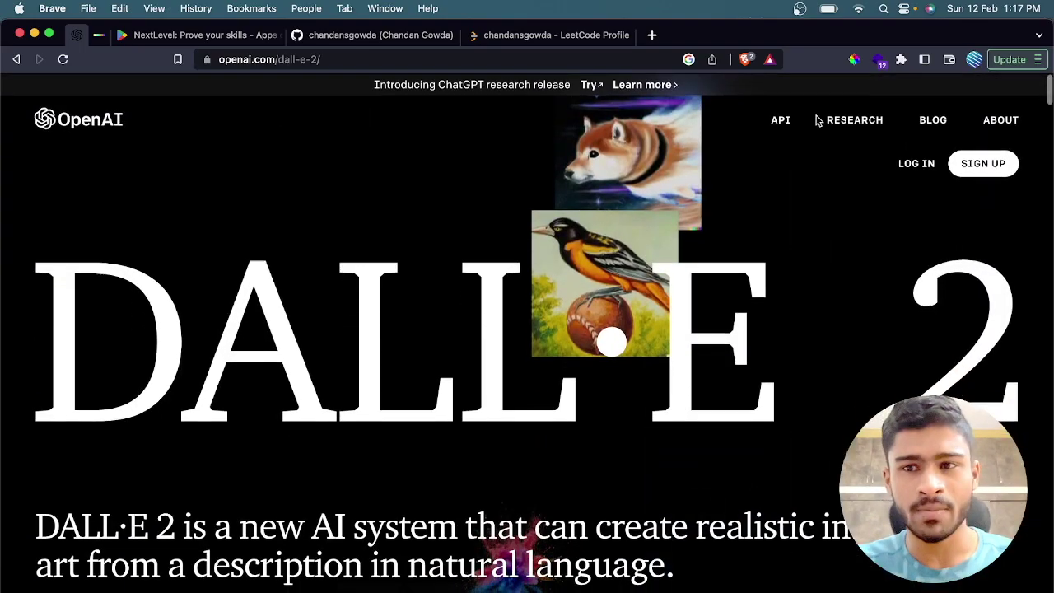
pyautogui.click(910, 164)
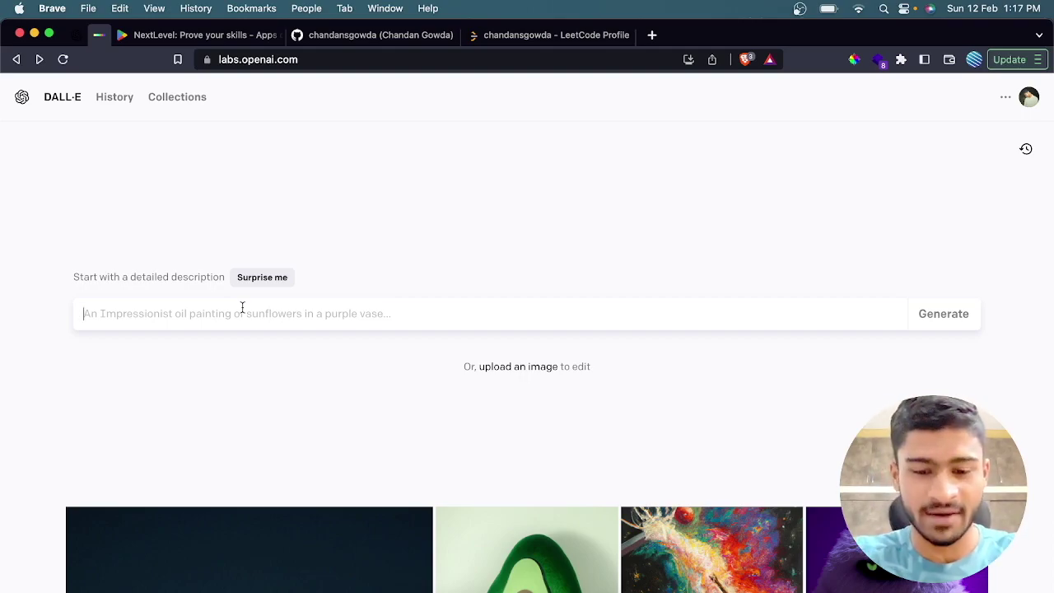
# Enter the prompt 'a monkey sitting on a tiger and playing basketball', fixing the typo, and generate
pyautogui.write('a monkey siotting on a tiger and playing basketball')
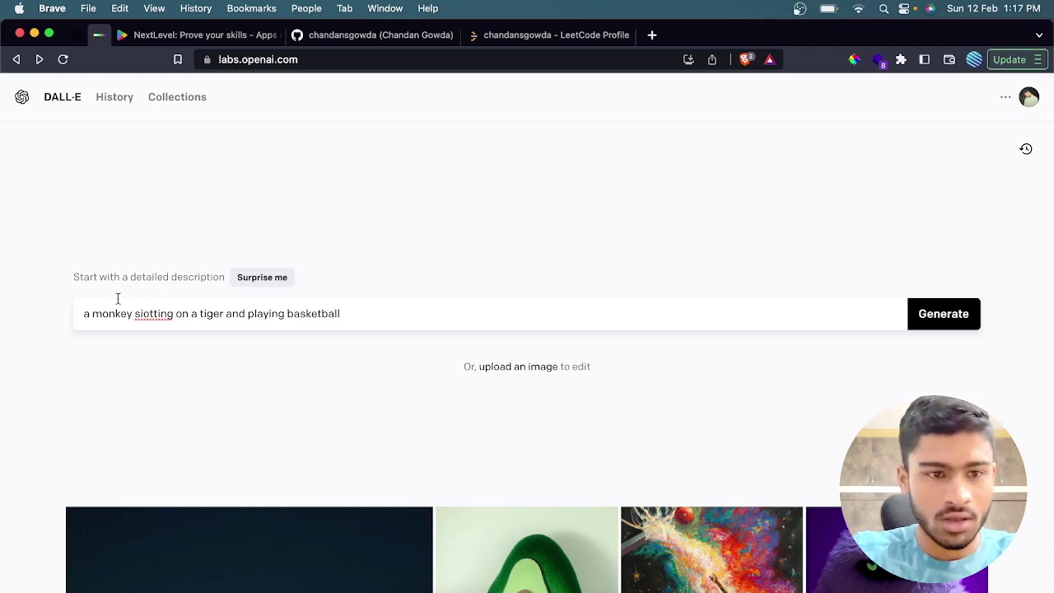
pyautogui.press('BackSpace')
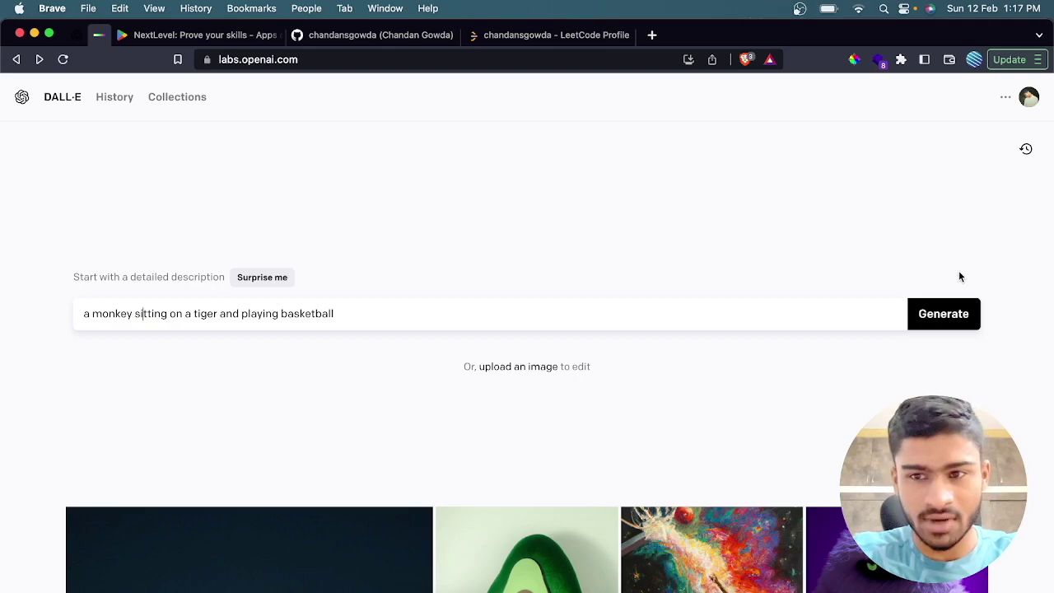
pyautogui.click(946, 311)
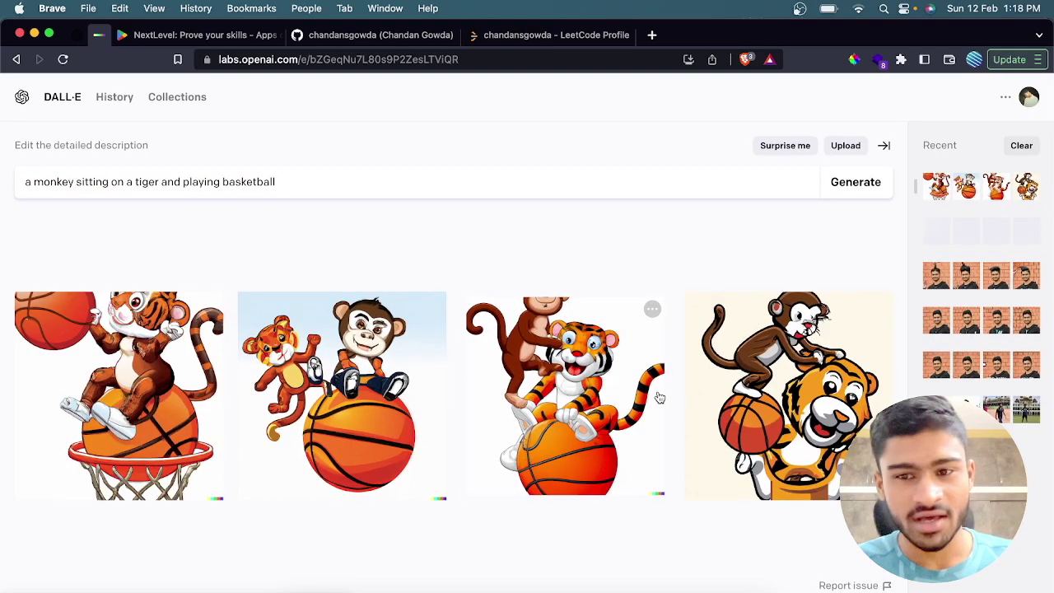
pyautogui.moveTo(119, 395)
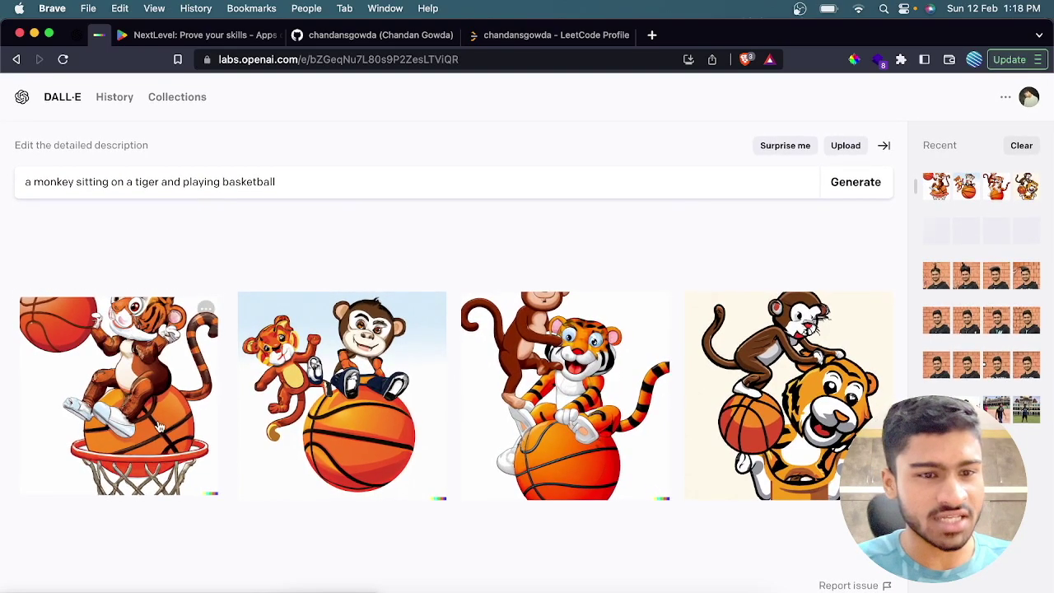
pyautogui.moveTo(54, 181); pyautogui.dragTo(199, 181)
pyautogui.click(285, 182)
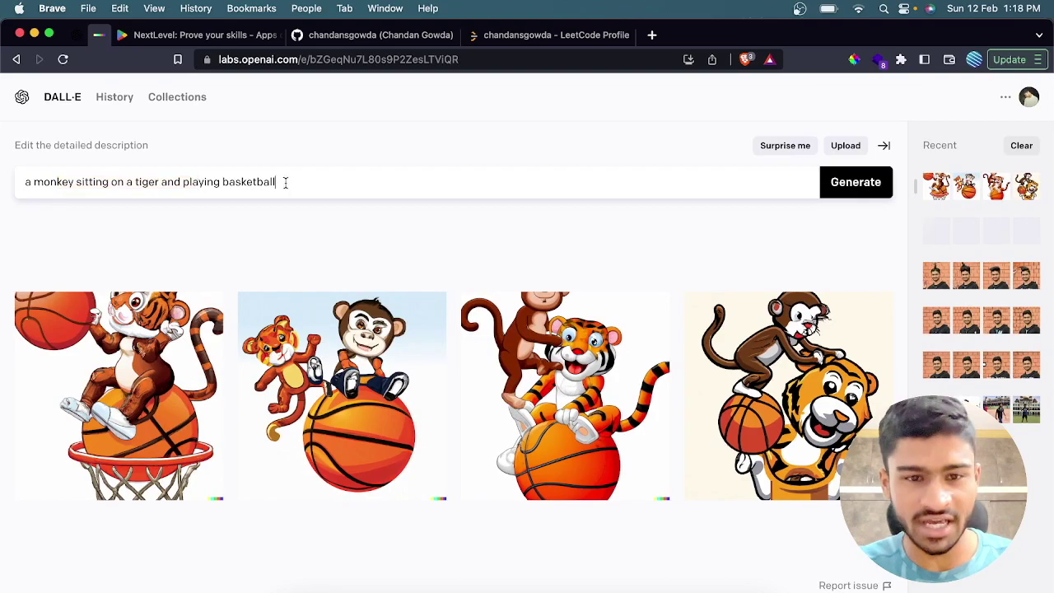
pyautogui.moveTo(565, 395)
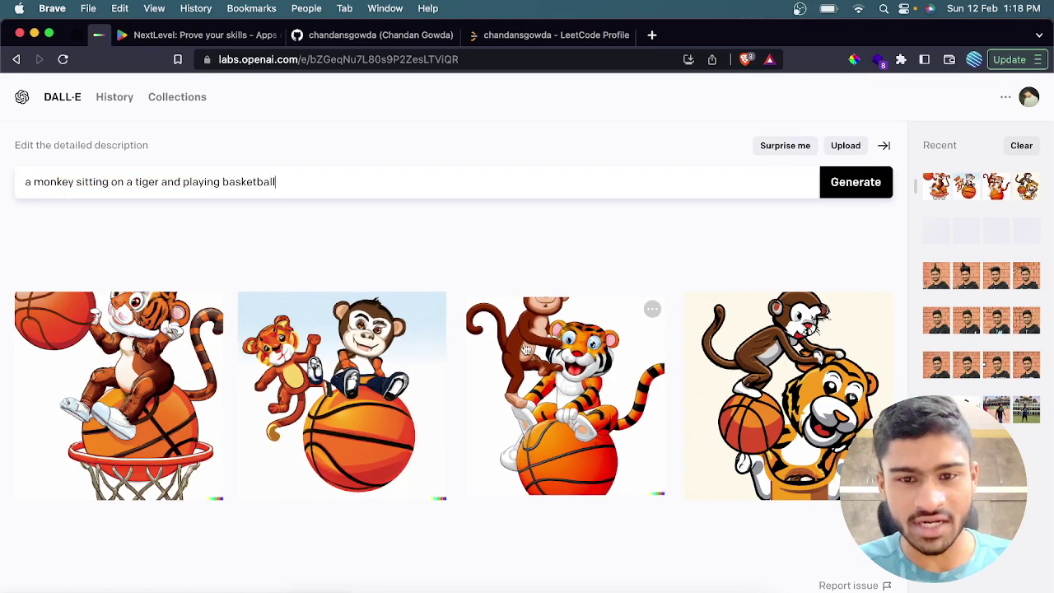
pyautogui.moveTo(199, 181)
pyautogui.mouseDown()
pyautogui.moveTo(364, 179)
pyautogui.moveTo(16, 181)
pyautogui.mouseUp()
pyautogui.click(379, 179)
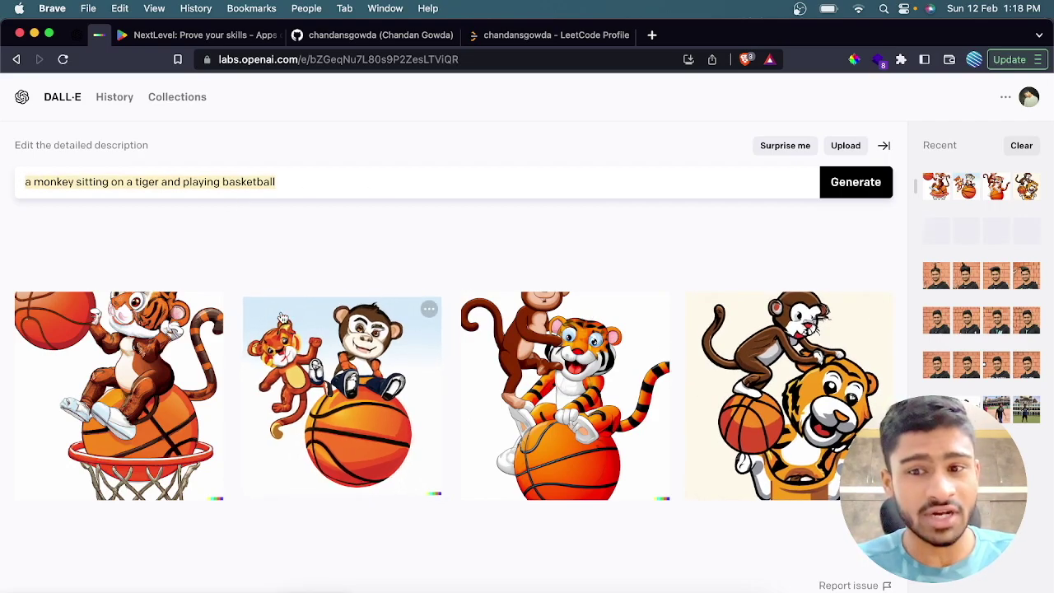
pyautogui.moveTo(789, 395)
pyautogui.click(800, 381)
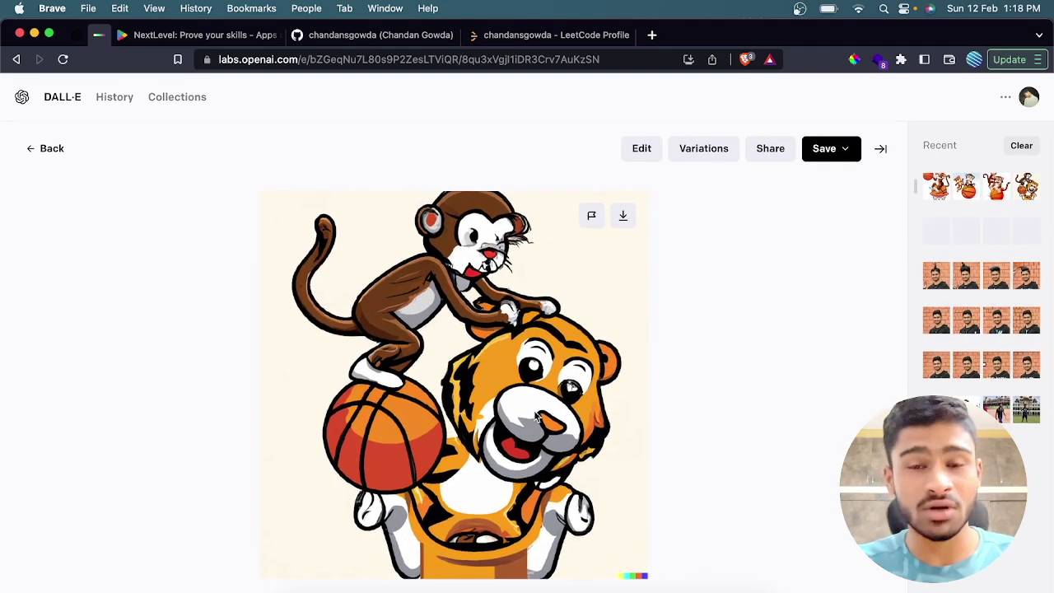
pyautogui.click(28, 148)
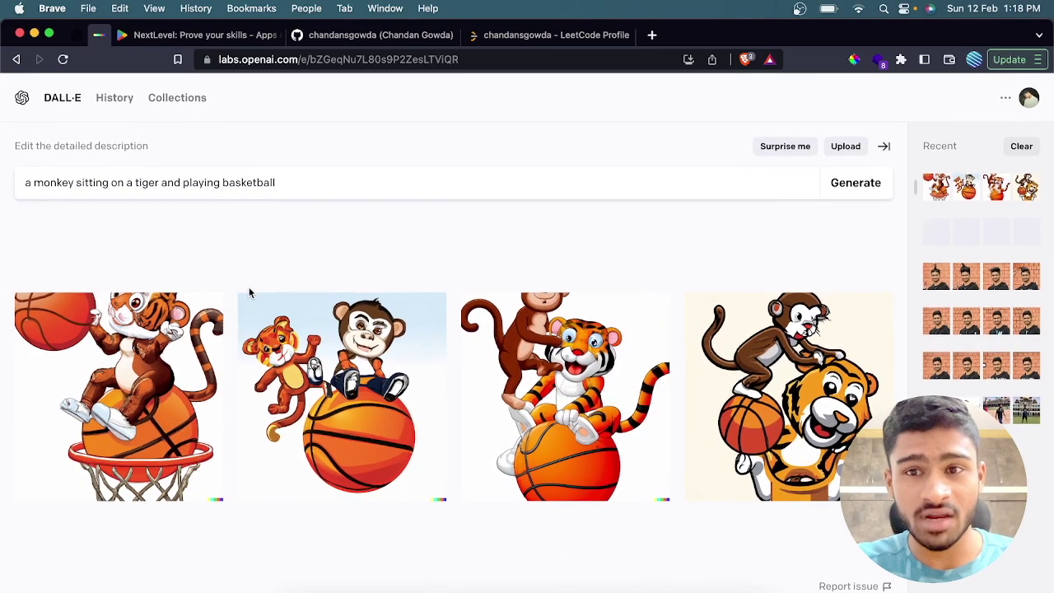
# Draw several Surprise me prompt suggestions and try selecting the suggested text
pyautogui.click(766, 151)
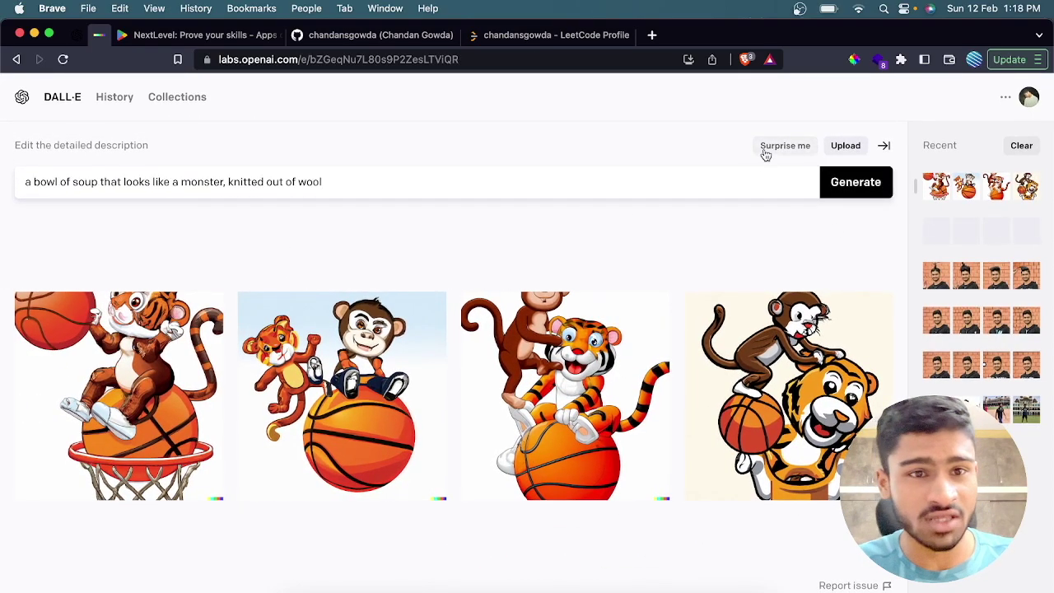
pyautogui.click(766, 153)
pyautogui.click(766, 153)
pyautogui.click(766, 153)
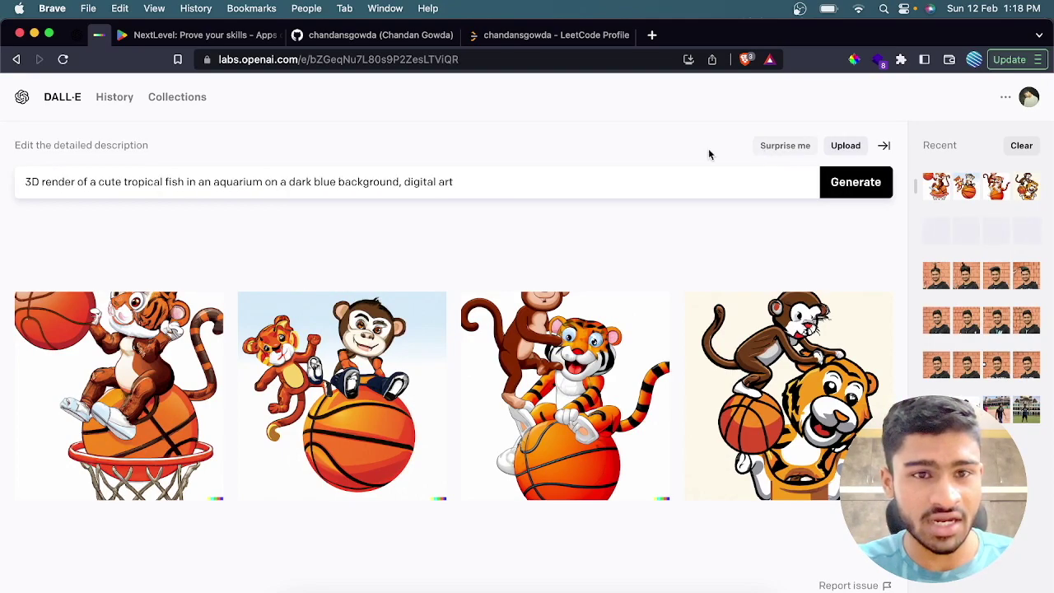
pyautogui.moveTo(484, 182); pyautogui.dragTo(384, 182)
pyautogui.click(46, 182)
pyautogui.press('super+a')
pyautogui.click(517, 199)
# Keep drawing suggestions until the prompt reads 'an astronaut playing basketball with cats in space, digital art'
pyautogui.click(776, 145)
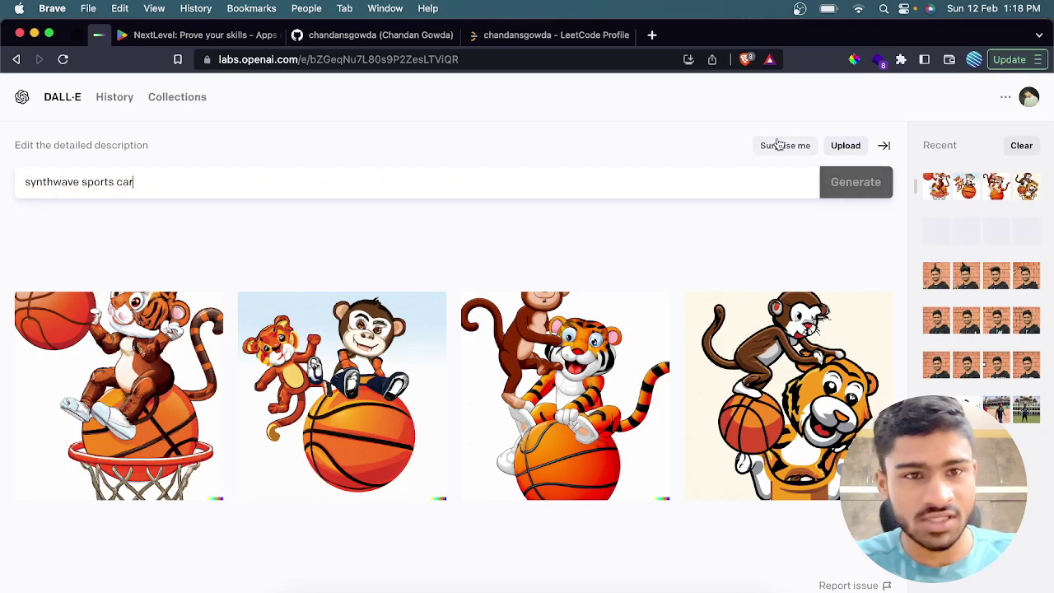
pyautogui.click(778, 147)
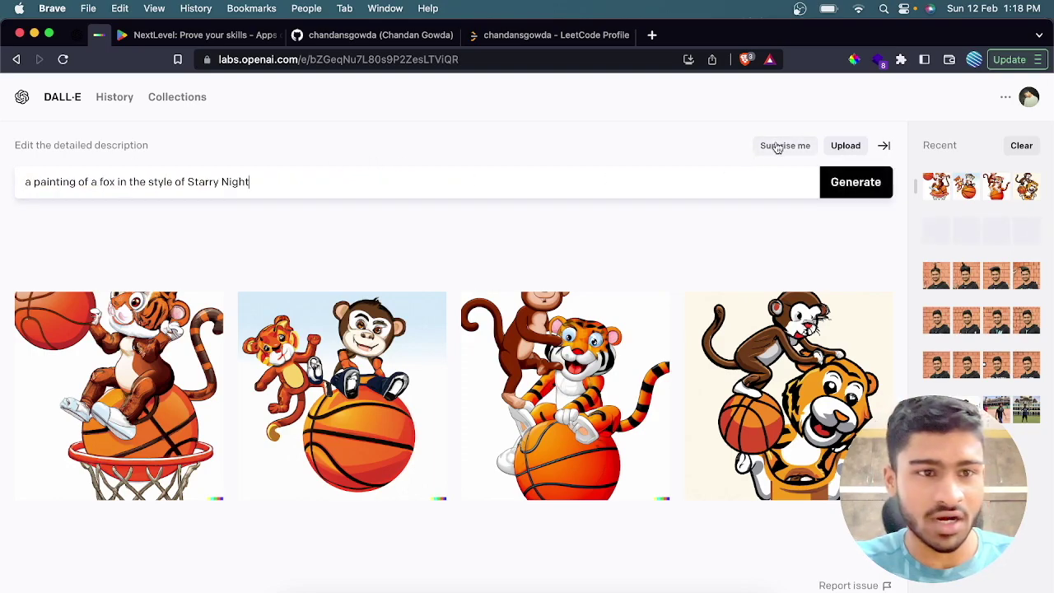
pyautogui.click(777, 146)
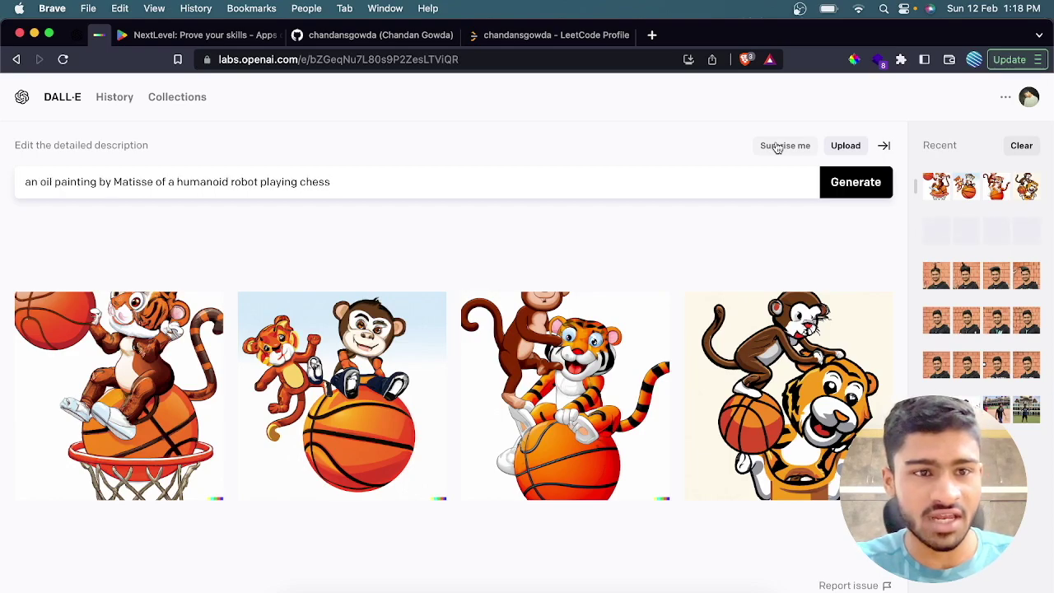
pyautogui.click(777, 146)
pyautogui.click(777, 146)
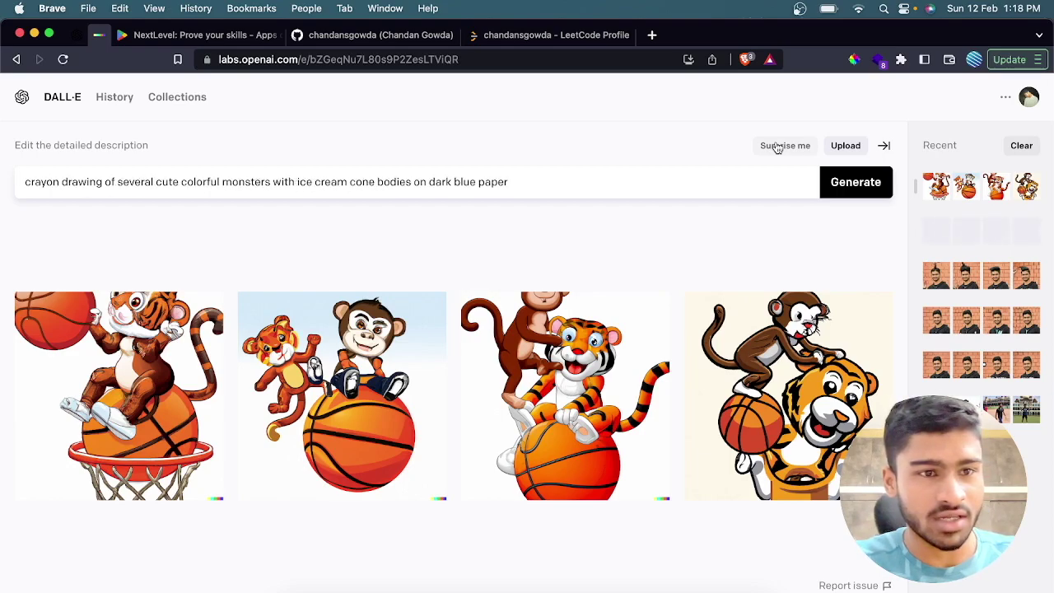
pyautogui.click(776, 146)
pyautogui.moveTo(73, 182); pyautogui.dragTo(265, 182)
pyautogui.click(278, 182)
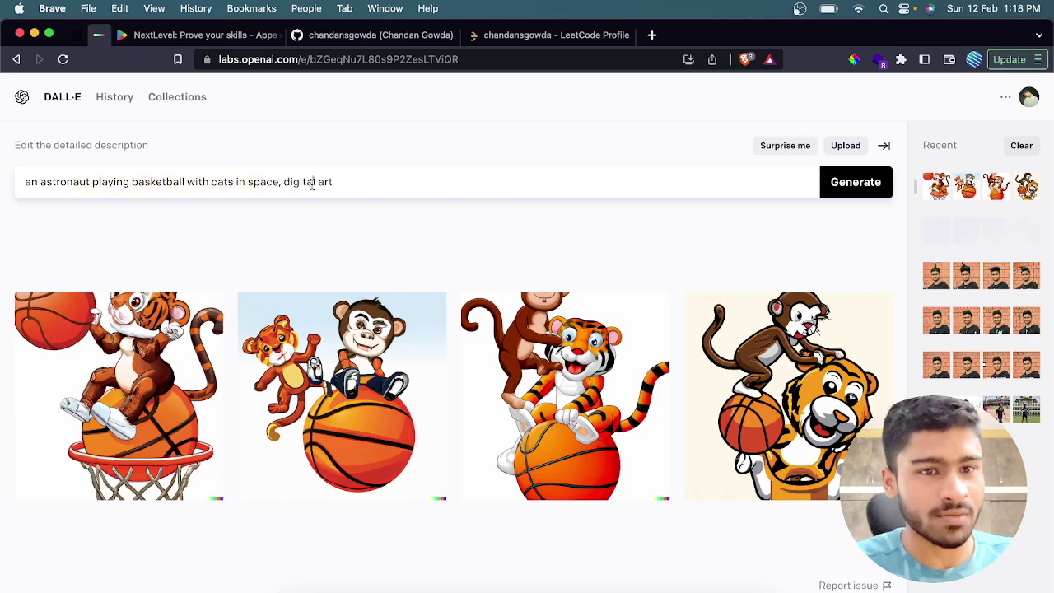
# Generate the astronaut-and-cats basketball images and open the second one in a larger view
pyautogui.click(838, 182)
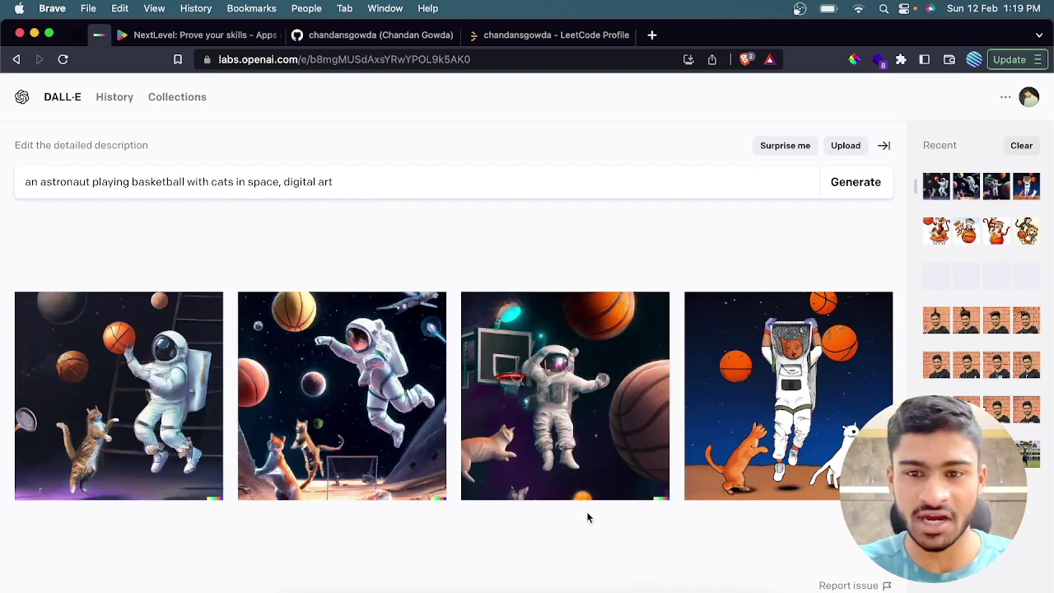
pyautogui.click(319, 413)
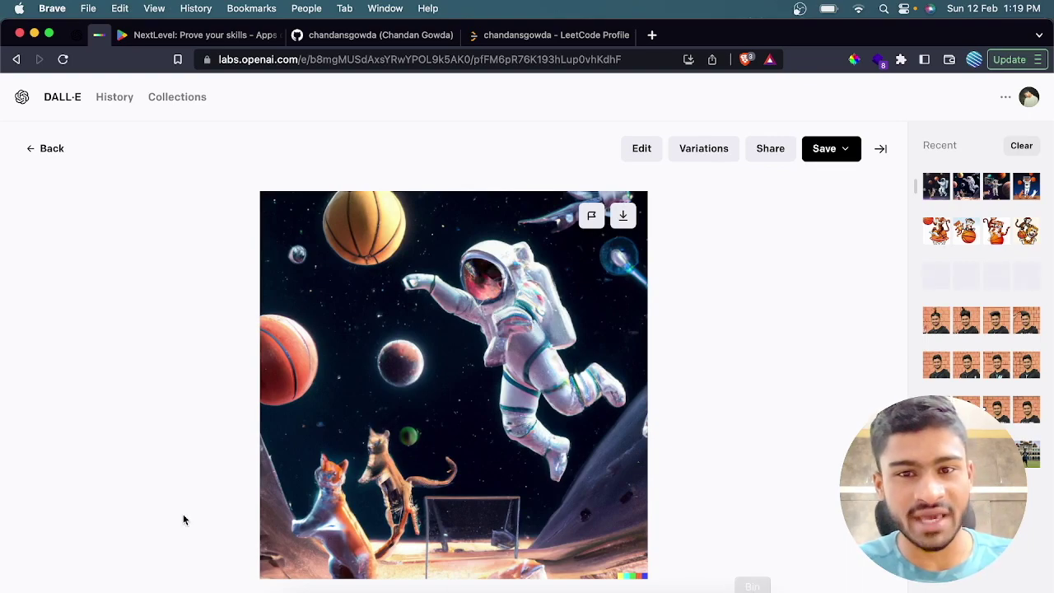
pyautogui.moveTo(785, 354)
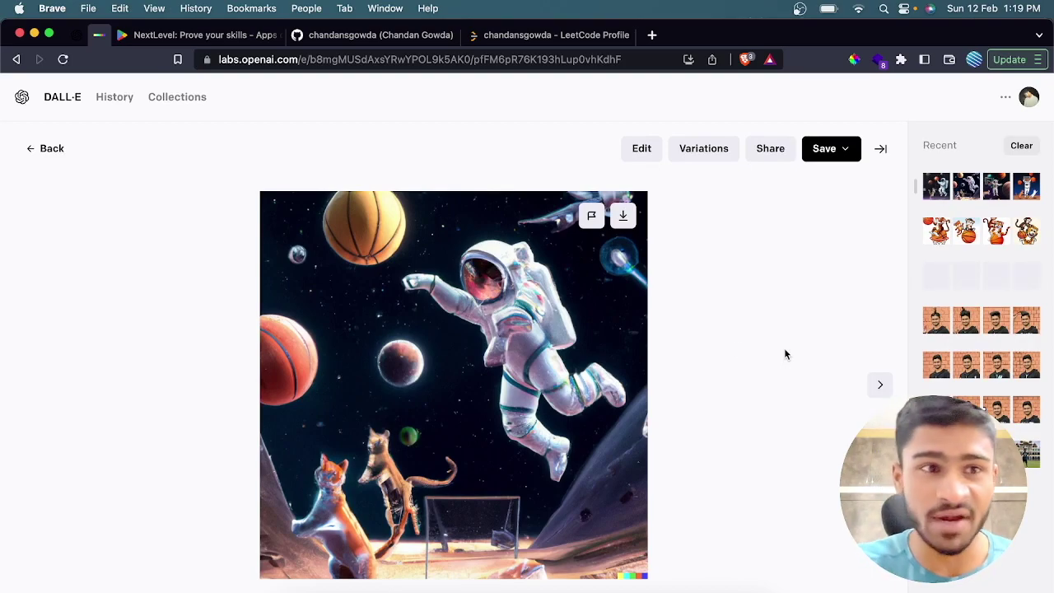
pyautogui.click(50, 150)
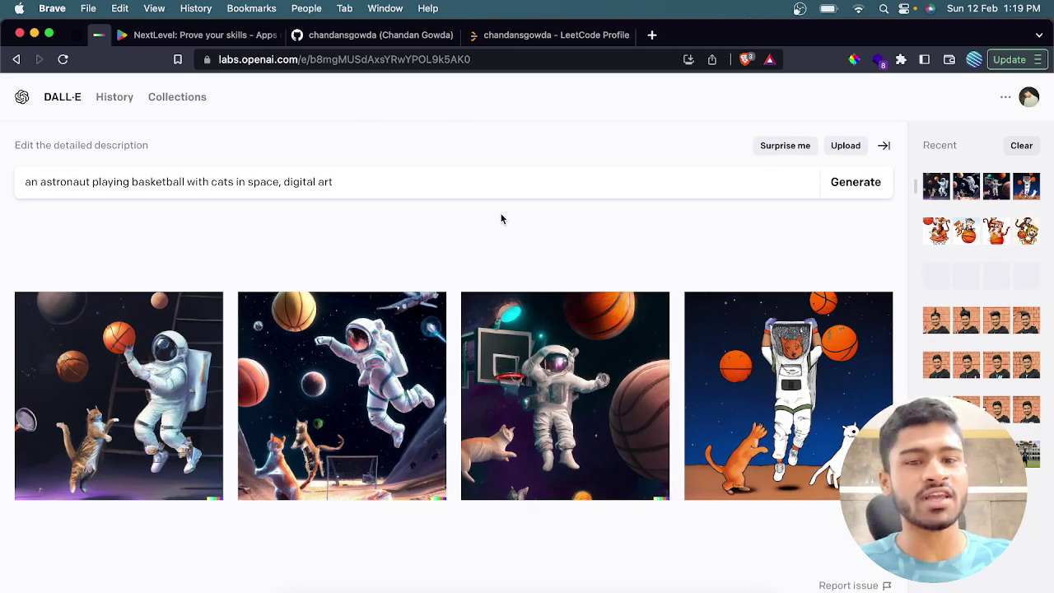
pyautogui.moveTo(377, 178); pyautogui.dragTo(25, 181)
pyautogui.click(101, 214)
pyautogui.click(348, 190)
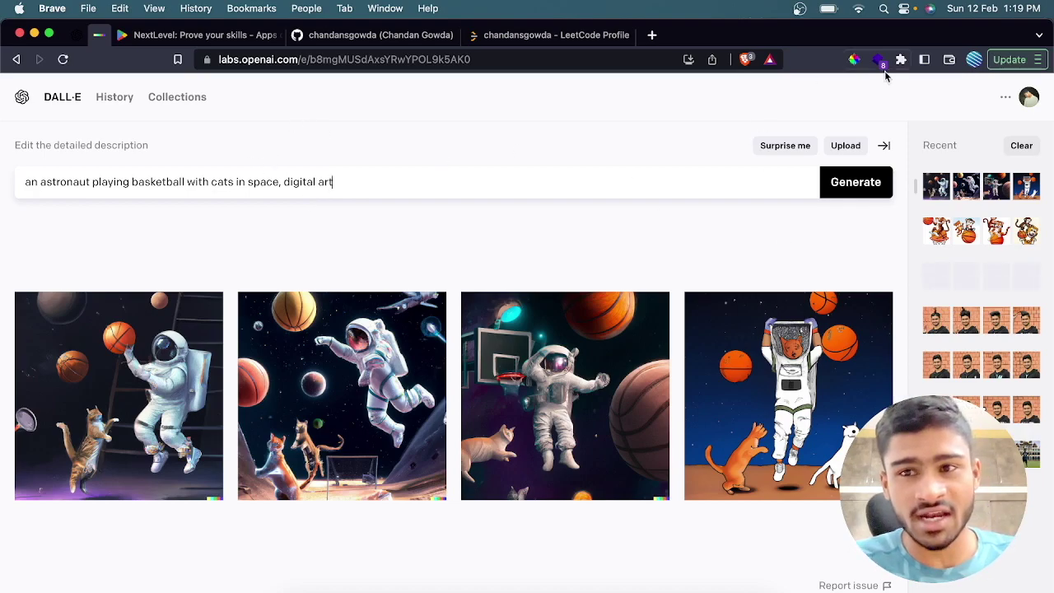
pyautogui.scroll(-1, 769, 256)
pyautogui.scroll(1, 769, 257)
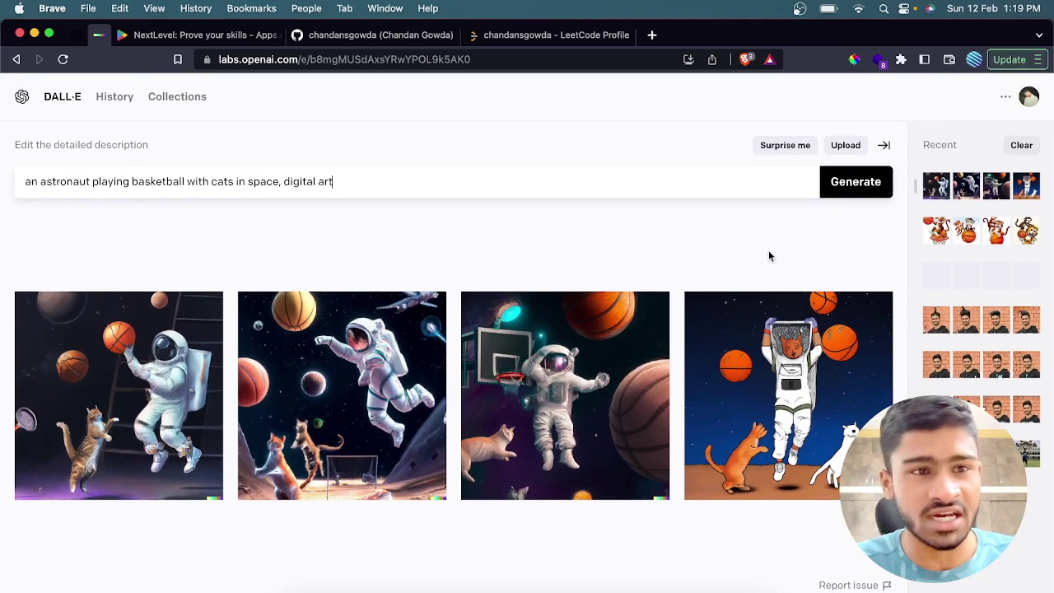
pyautogui.click(114, 97)
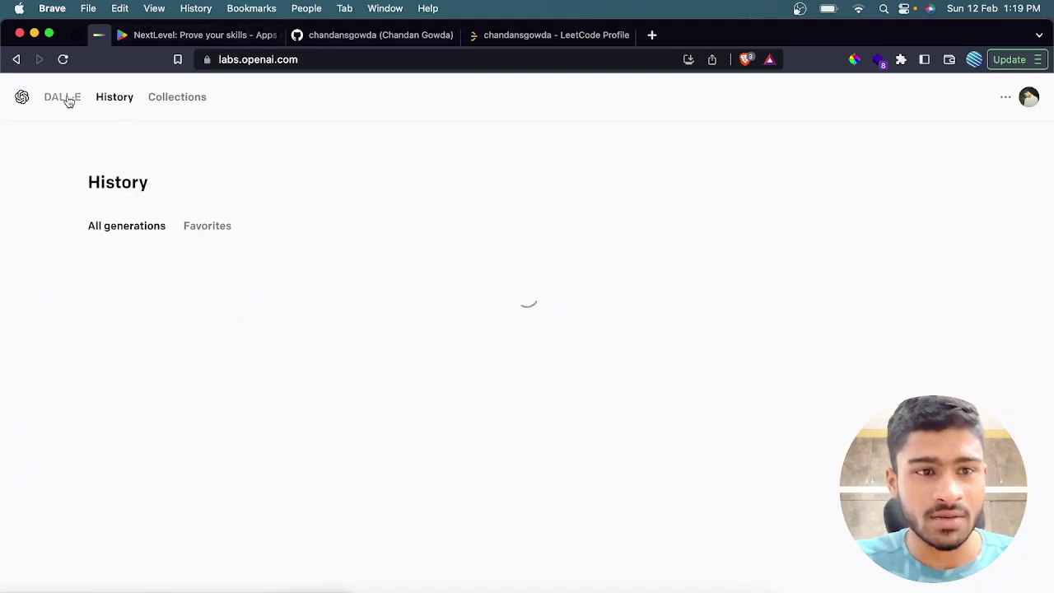
# Upload profile_pic.jpeg without cropping, place it in a 1024 x 1024 frame, and select the Eraser
pyautogui.click(66, 97)
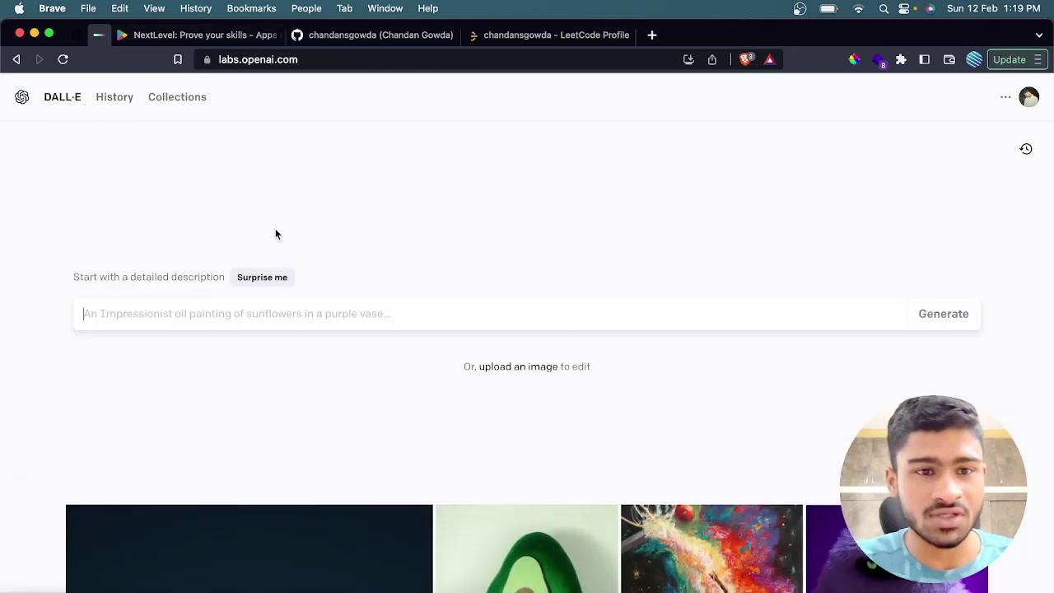
pyautogui.click(520, 373)
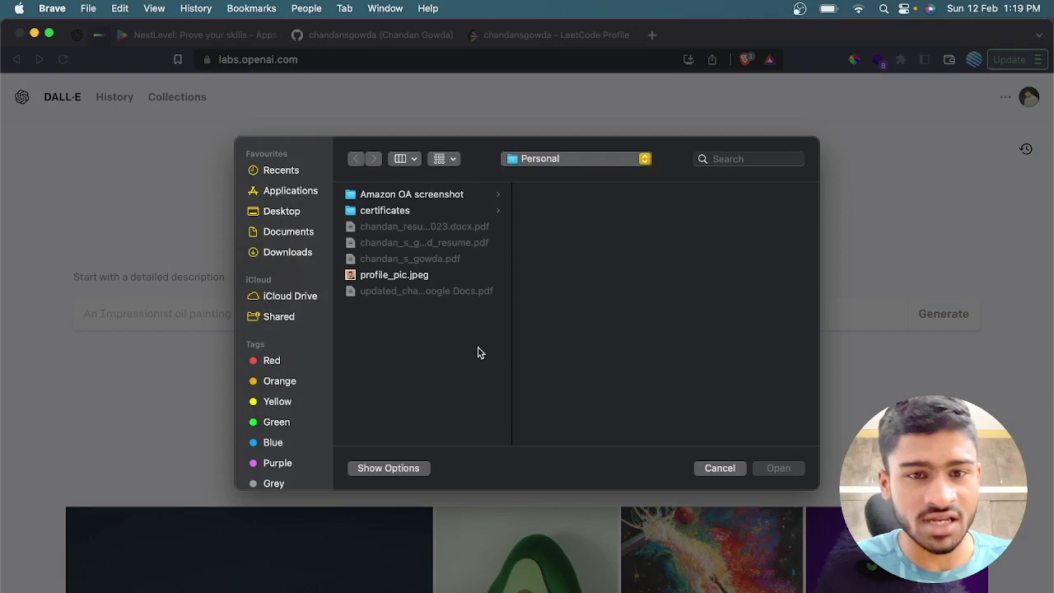
pyautogui.click(414, 276)
pyautogui.click(774, 469)
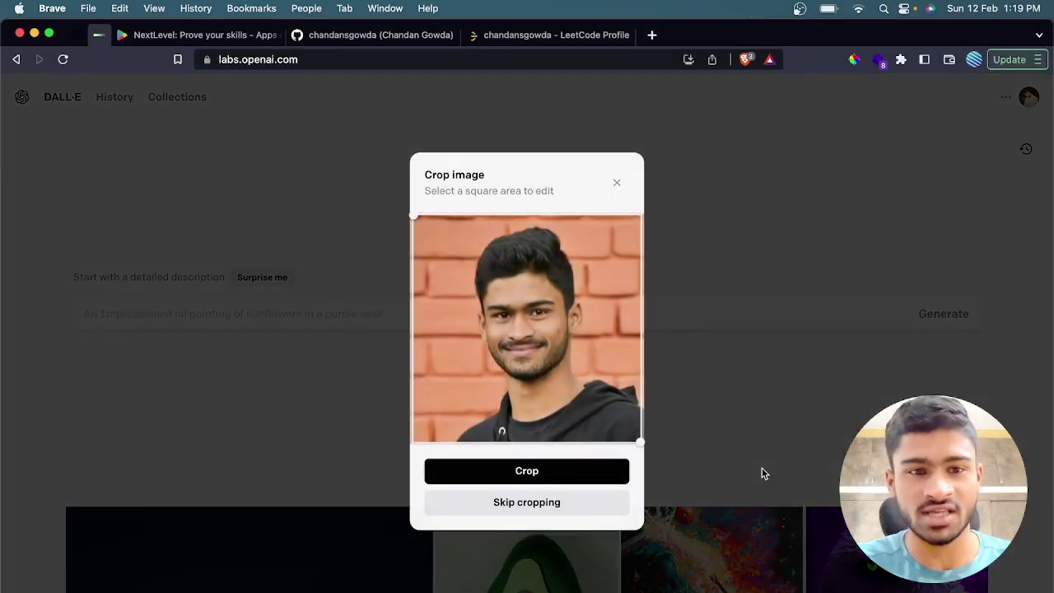
pyautogui.click(620, 504)
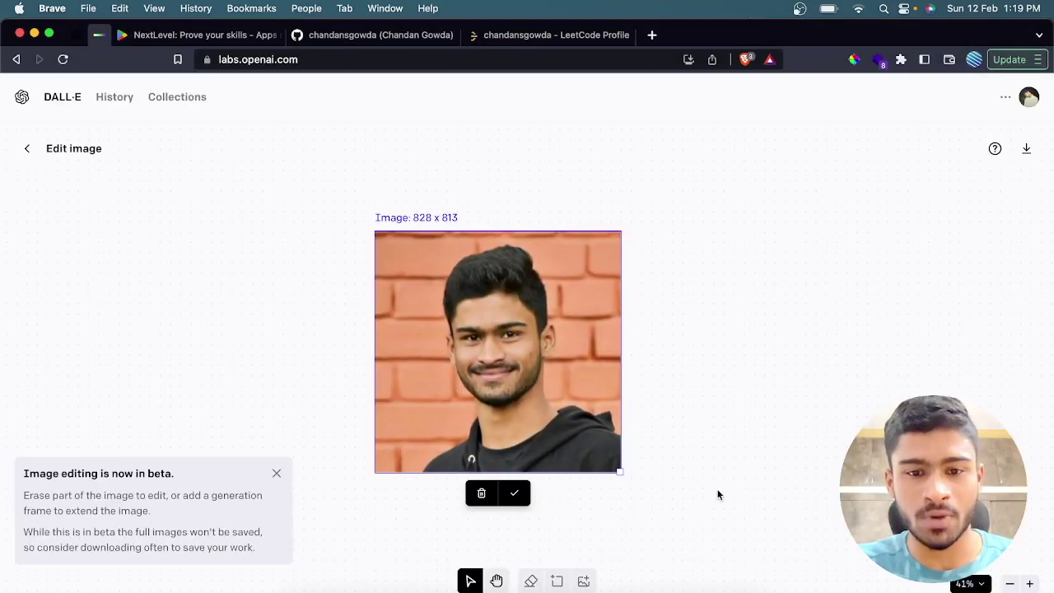
pyautogui.scroll(-1, 748, 486)
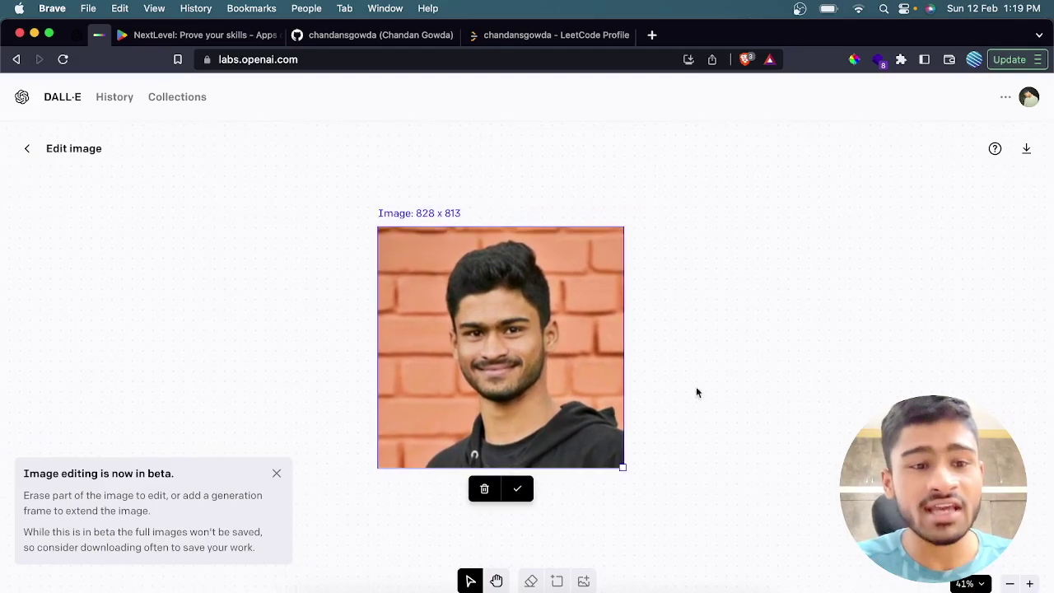
pyautogui.click(276, 474)
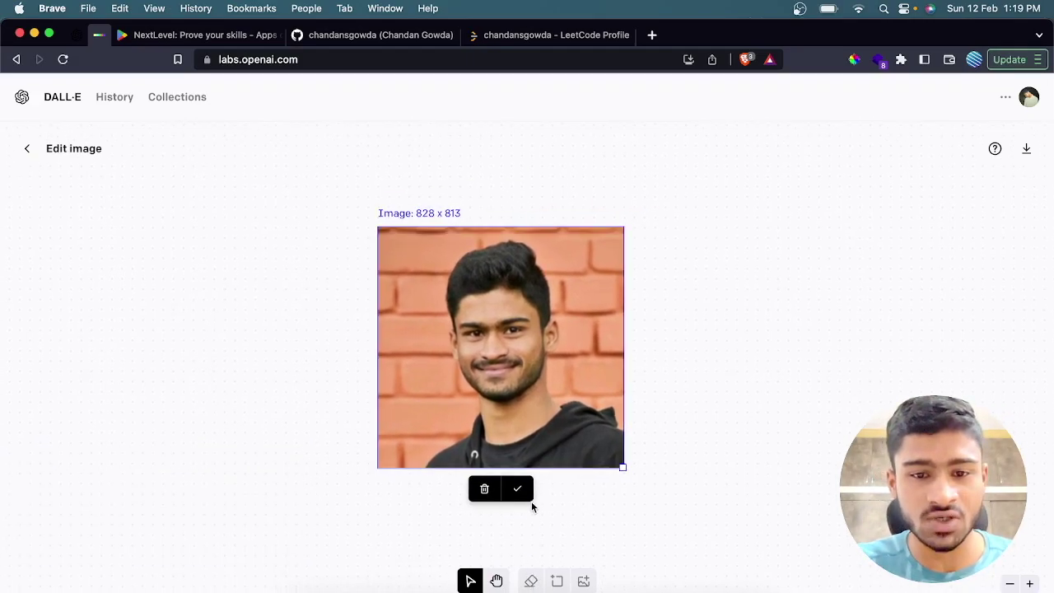
pyautogui.click(526, 492)
pyautogui.click(531, 580)
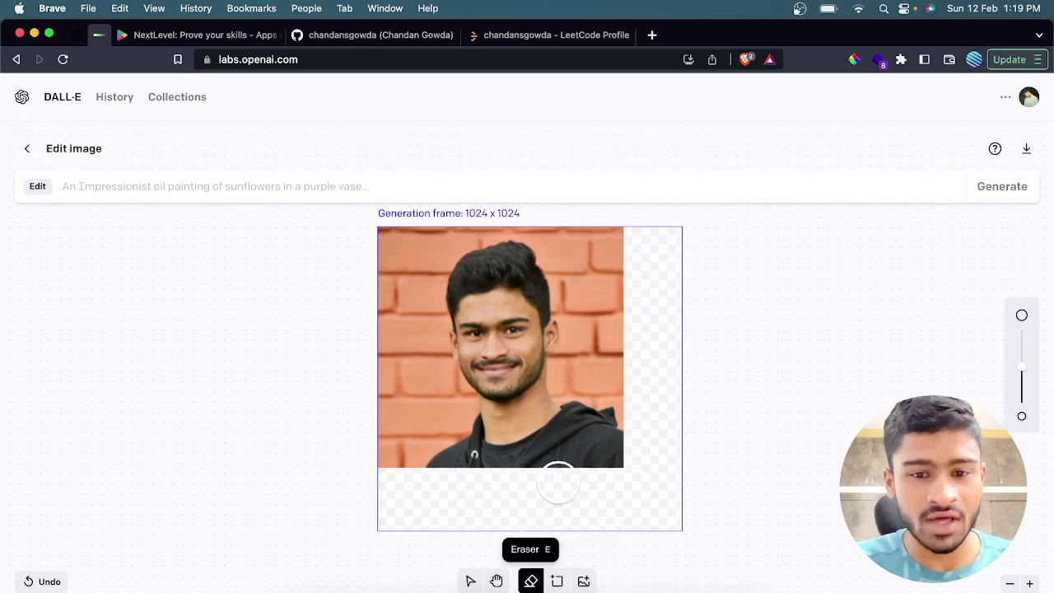
# Erase the hair on top of the head and generate from 'change my hairstyle to a stylish one'
pyautogui.moveTo(537, 303)
pyautogui.mouseDown()
pyautogui.moveTo(494, 257)
pyautogui.moveTo(491, 279)
pyautogui.moveTo(544, 303)
pyautogui.mouseUp()
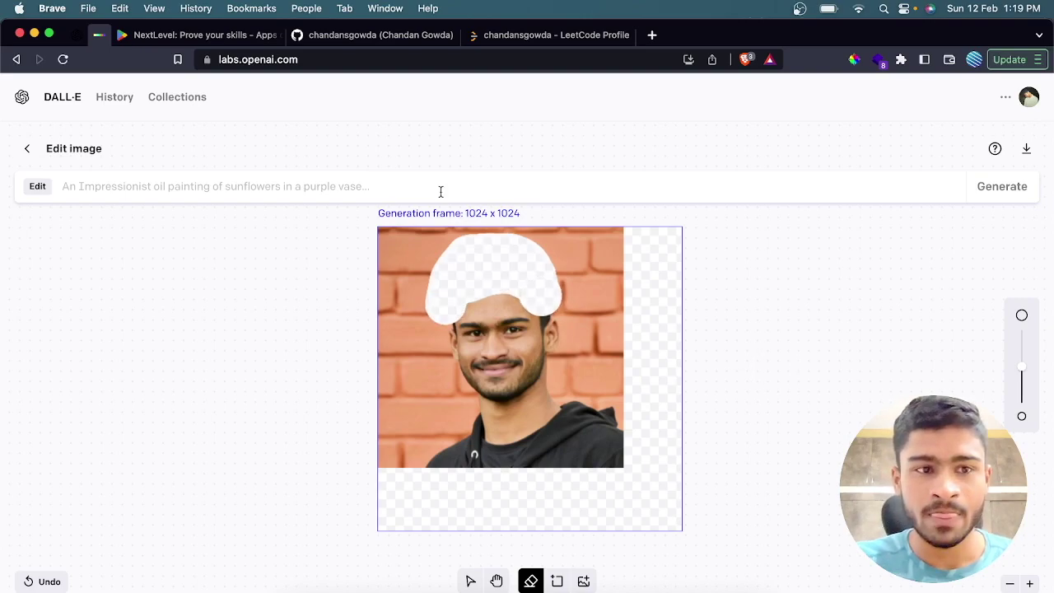
pyautogui.write('change my hairstyle to a stylish one')
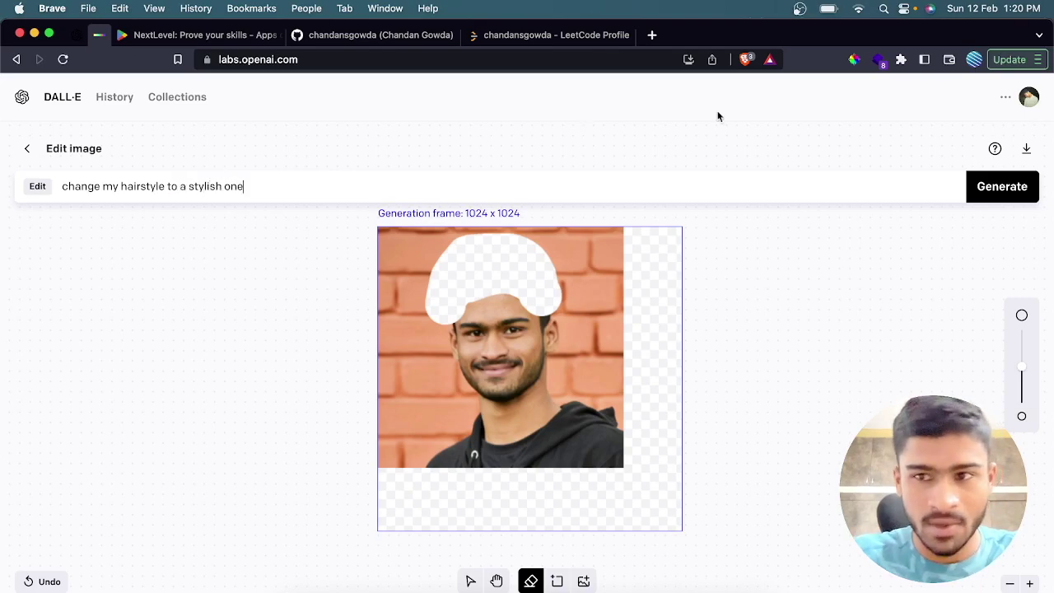
pyautogui.click(980, 190)
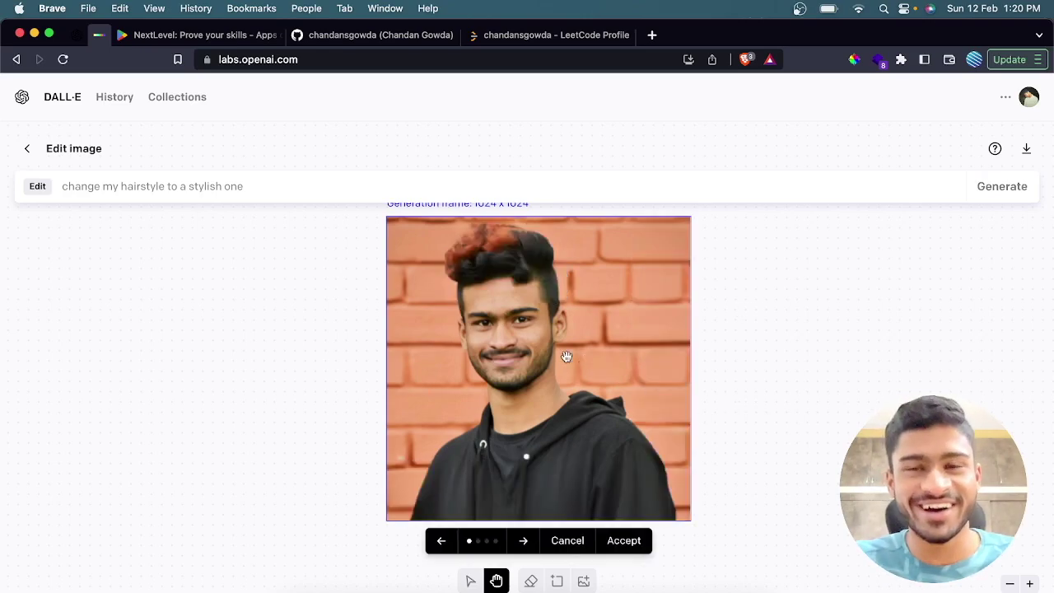
# Step through the four hairstyle variations, including short hair and a quiff, and return to the red-tipped one
pyautogui.scroll(3, 541, 323)
pyautogui.scroll(-2, 540, 324)
pyautogui.scroll(2, 540, 324)
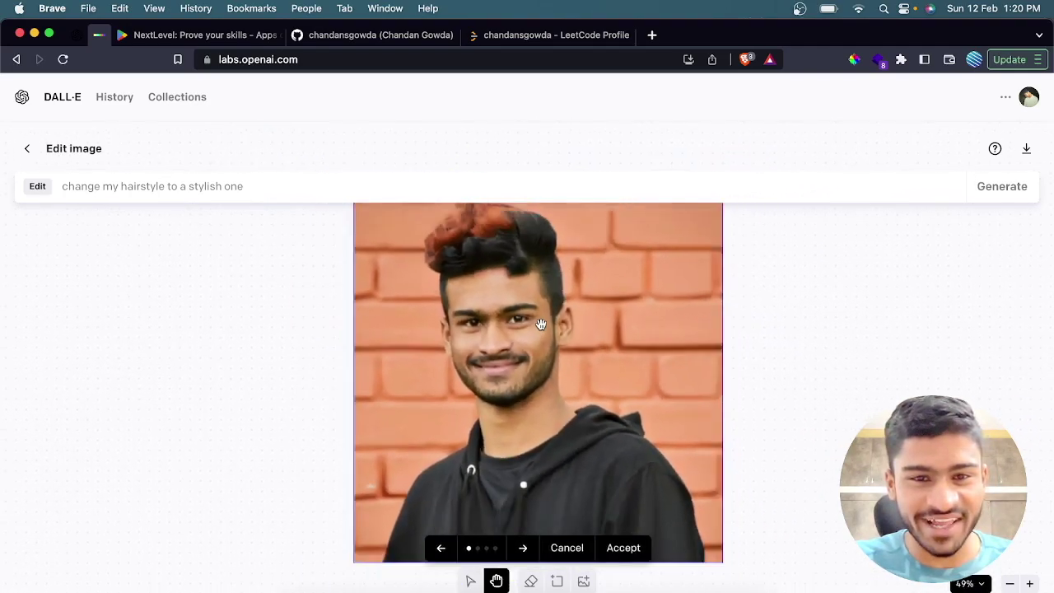
pyautogui.scroll(-2, 540, 324)
pyautogui.scroll(3, 540, 324)
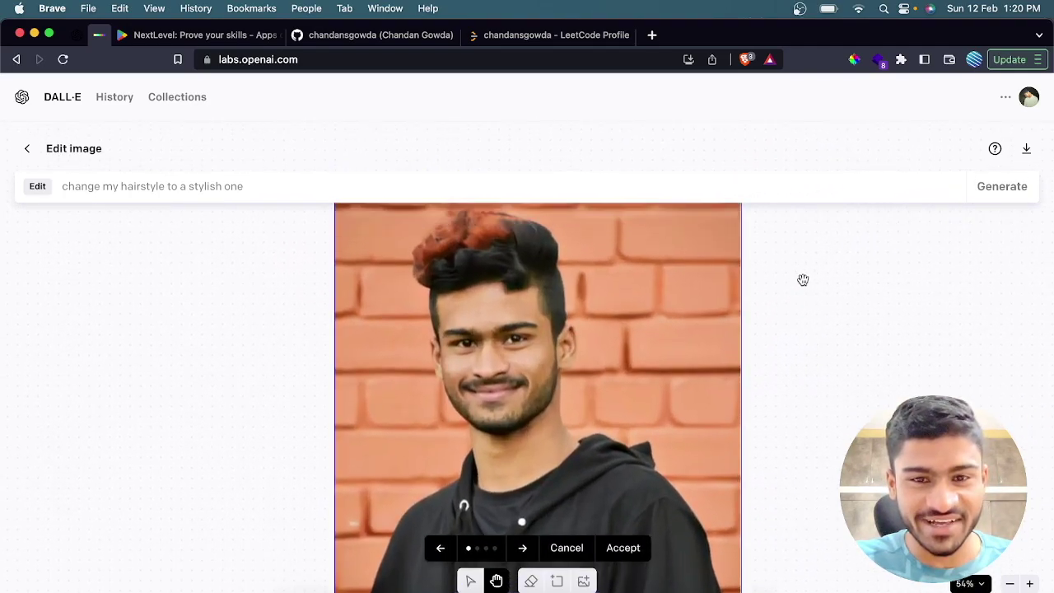
pyautogui.scroll(2, 802, 278)
pyautogui.click(524, 547)
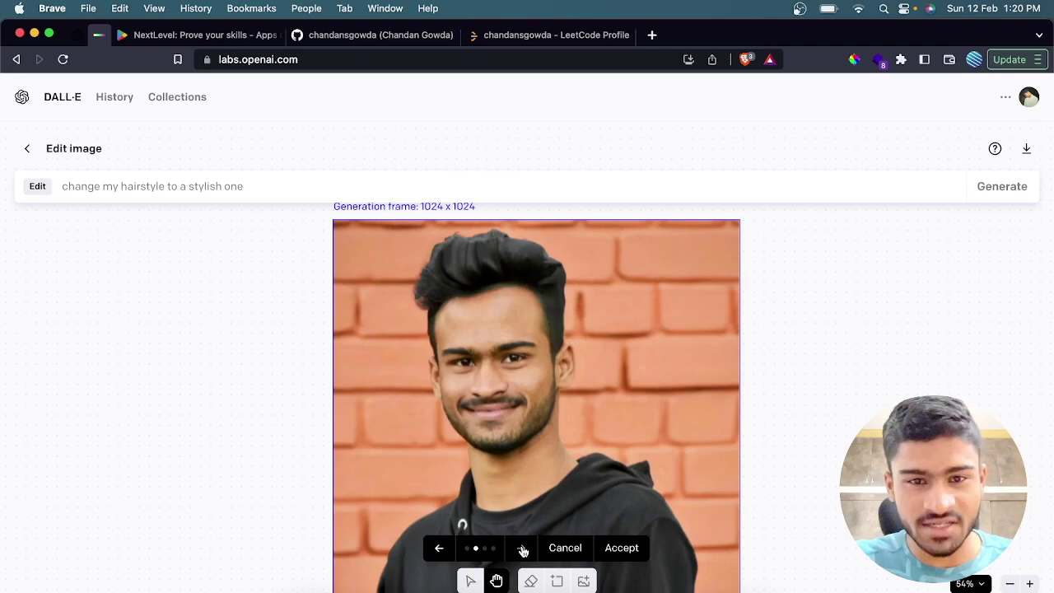
pyautogui.click(524, 548)
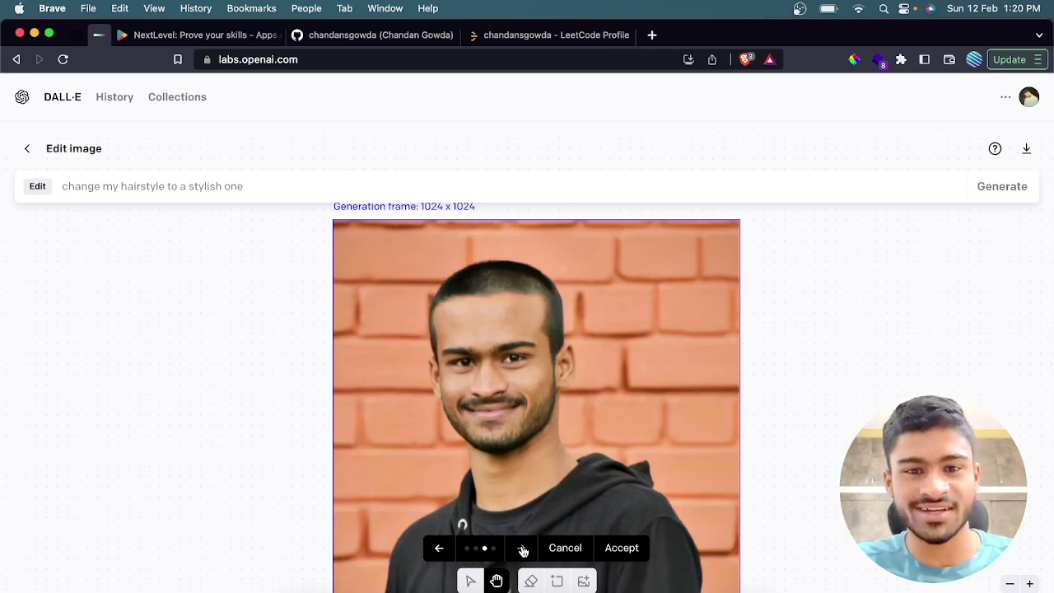
pyautogui.click(524, 547)
pyautogui.click(523, 549)
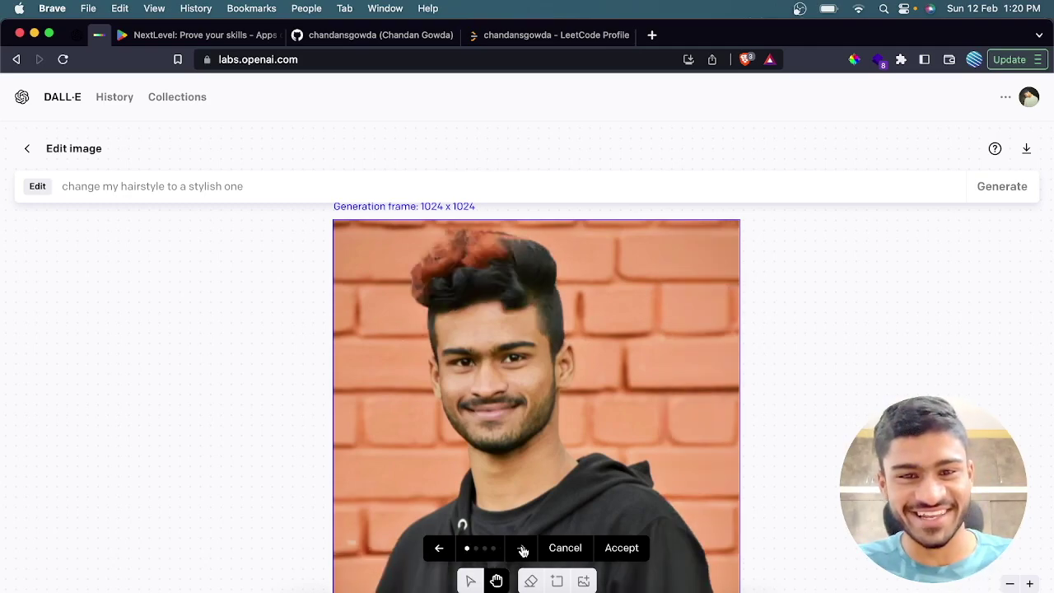
pyautogui.hscroll(-2, 828, 482)
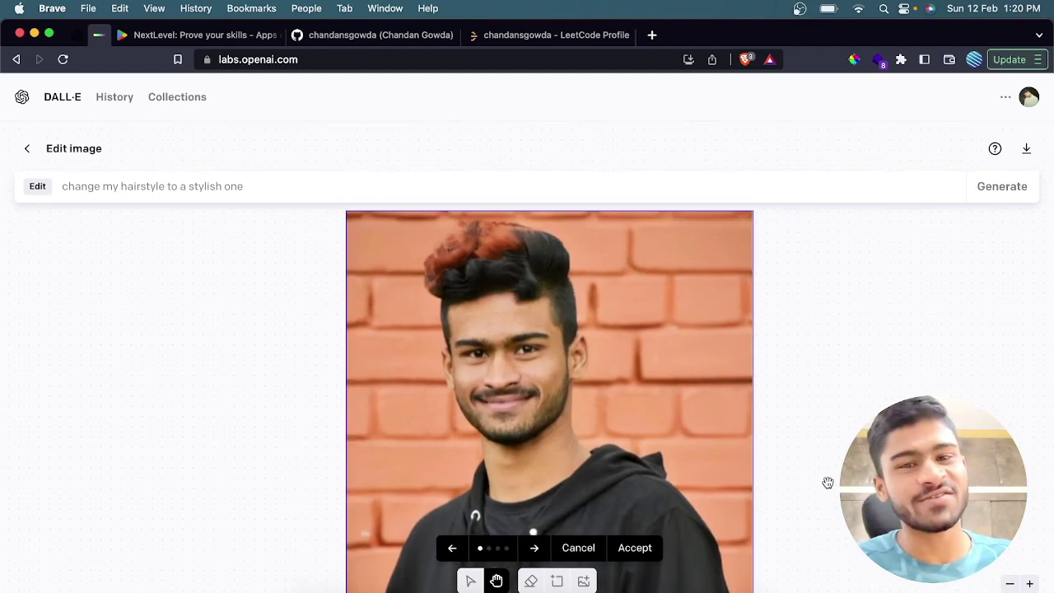
pyautogui.hscroll(2, 807, 479)
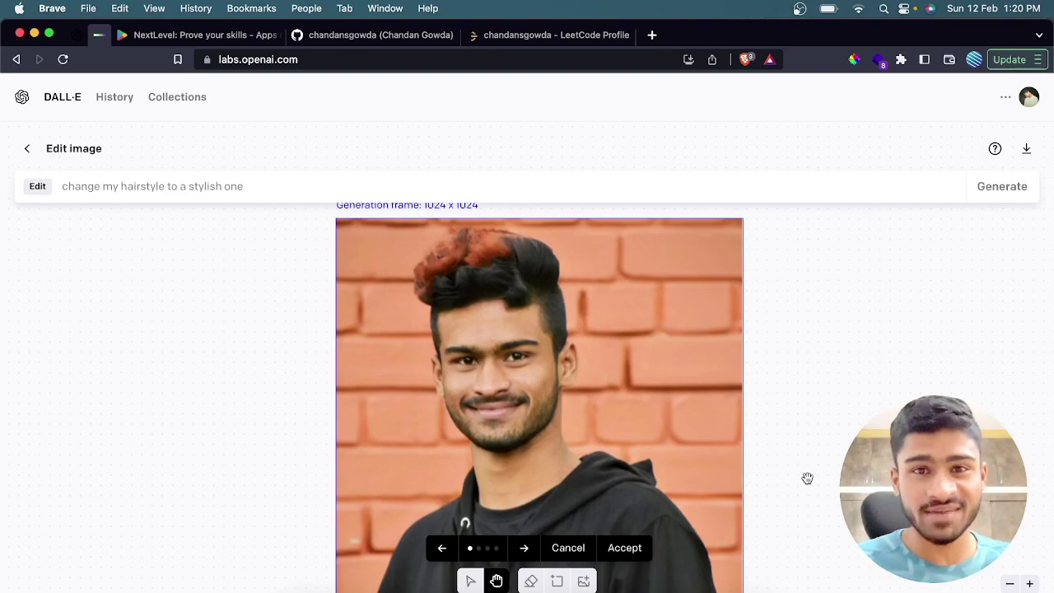
# Highlight part of the prompt wording, then return to the OpenAI DALL·E 2 page
pyautogui.moveTo(244, 193)
pyautogui.mouseDown()
pyautogui.moveTo(256, 198)
pyautogui.moveTo(61, 185)
pyautogui.mouseUp()
pyautogui.click(270, 191)
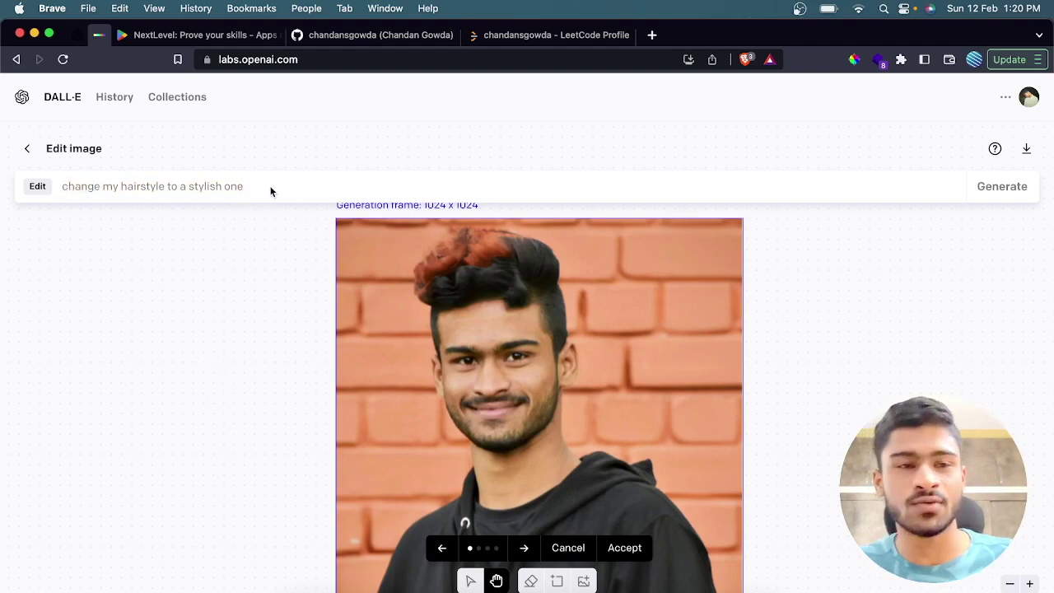
pyautogui.click(76, 35)
# Look over the openai.com/dall-e-2 page, scrolling down and back up
pyautogui.click(341, 59)
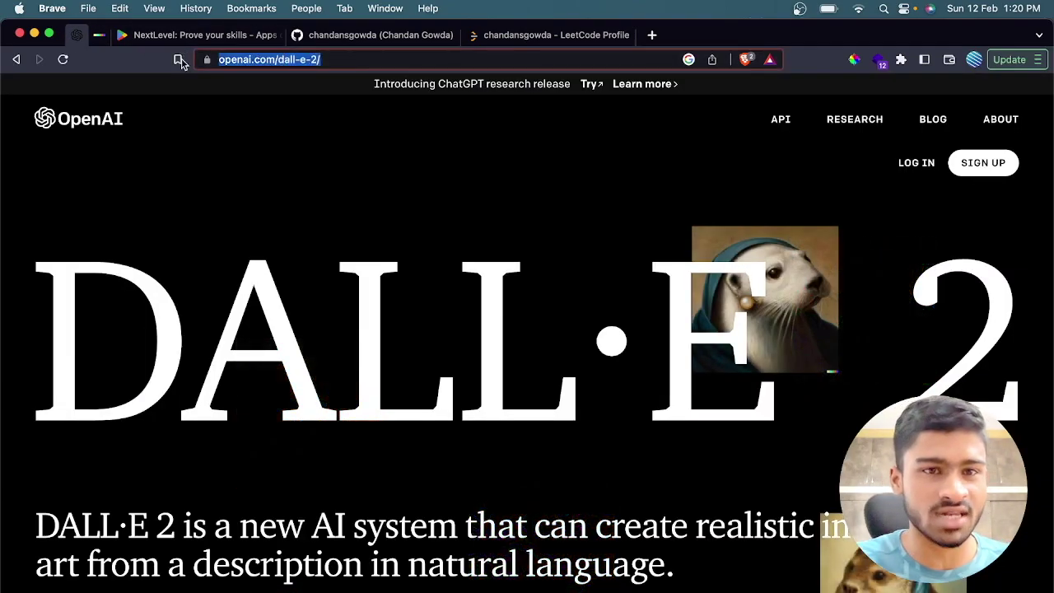
pyautogui.scroll(-1, 426, 219)
pyautogui.scroll(1, 433, 219)
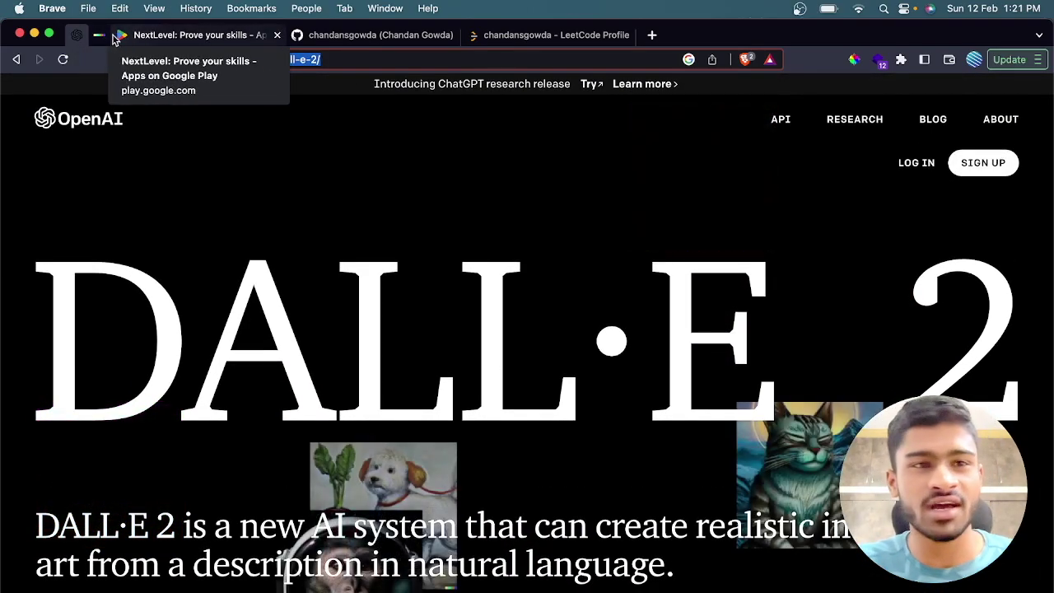
# Return to the labs.openai.com editor showing the red-tipped hairstyle for "change my hairstyle to a stylish one"
pyautogui.click(100, 36)
pyautogui.scroll(-2, 870, 333)
pyautogui.scroll(2, 871, 333)
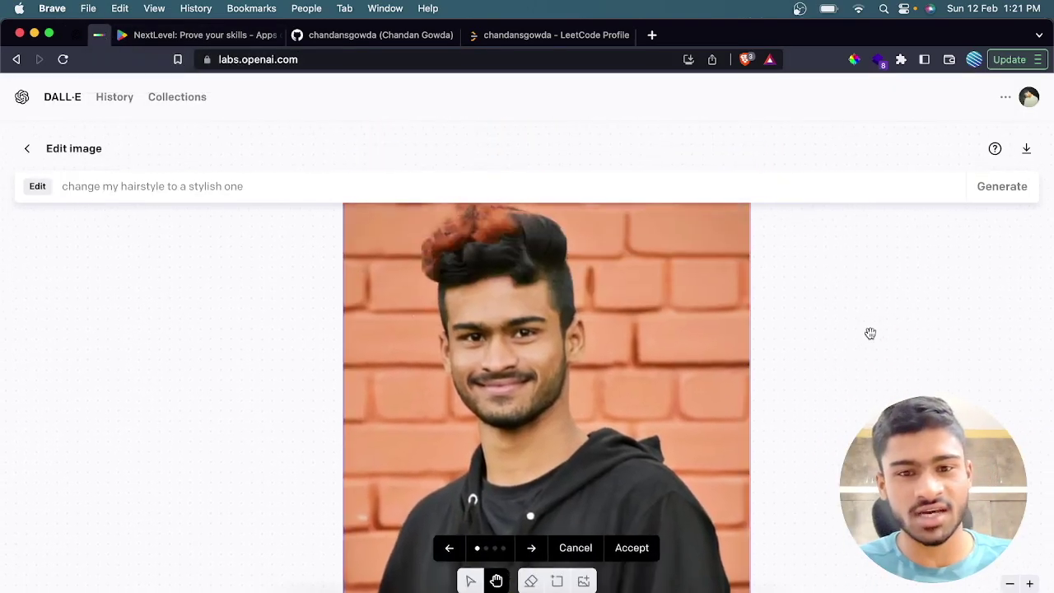
pyautogui.scroll(2, 871, 333)
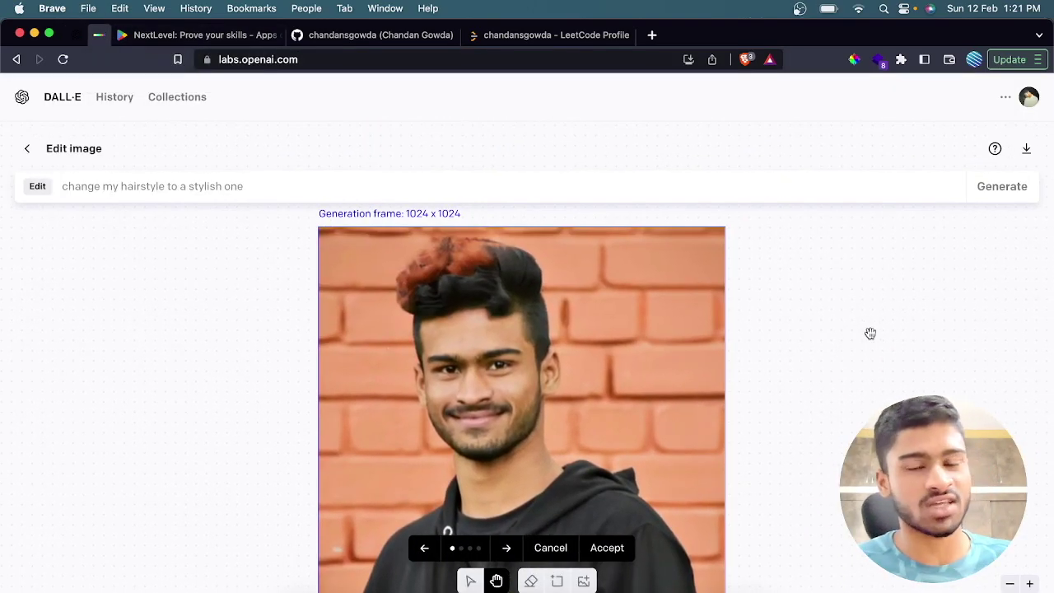